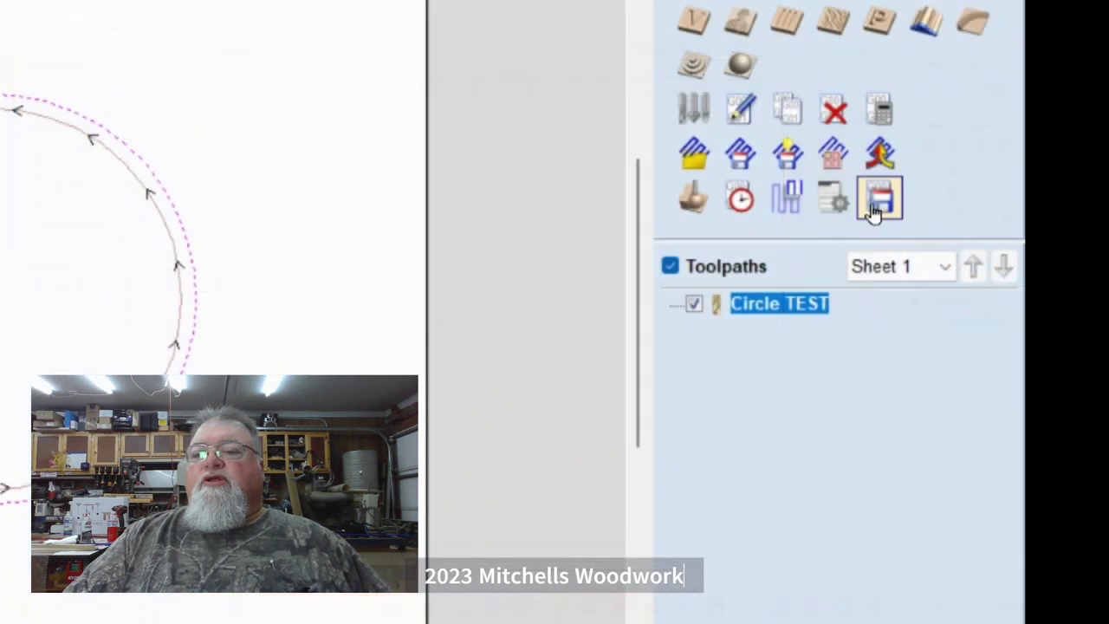
- Open post-processor management for the installed machine output formats
click(1030, 265)
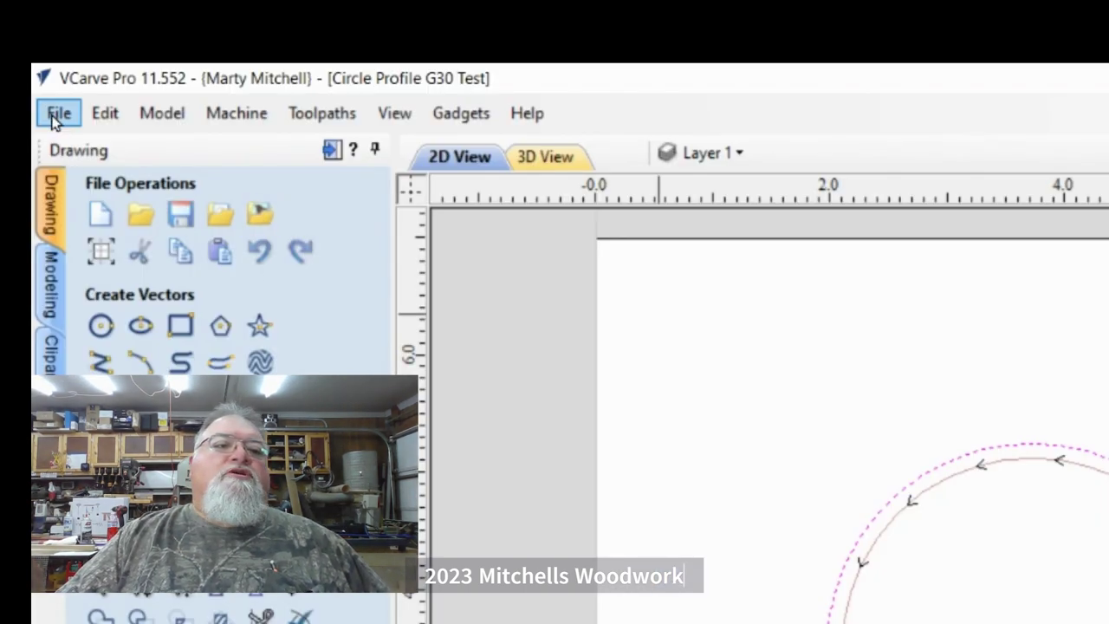
click(212, 113)
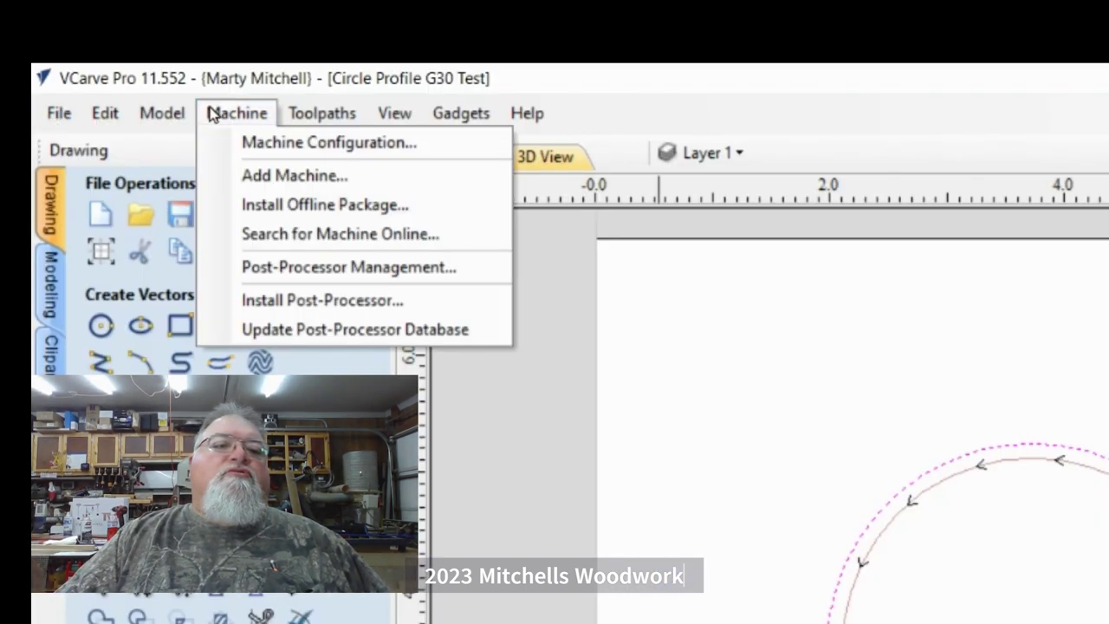
click(303, 264)
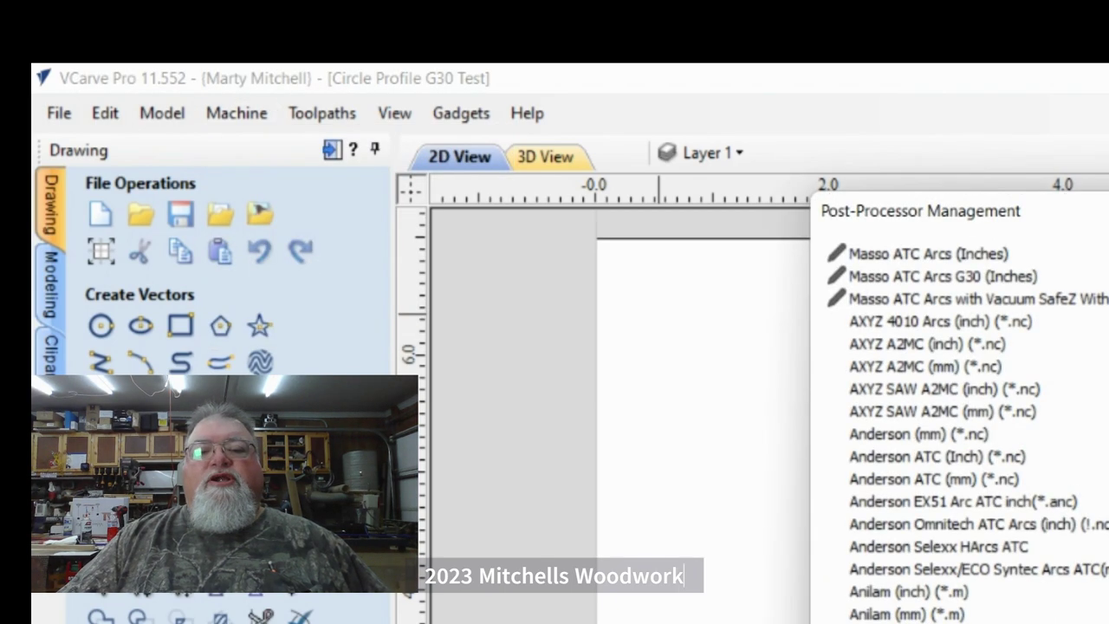
- Find the standard Masso ATC Arcs (Inches) post-processor and open its source text for viewing
scroll(727, 256, down, 18)
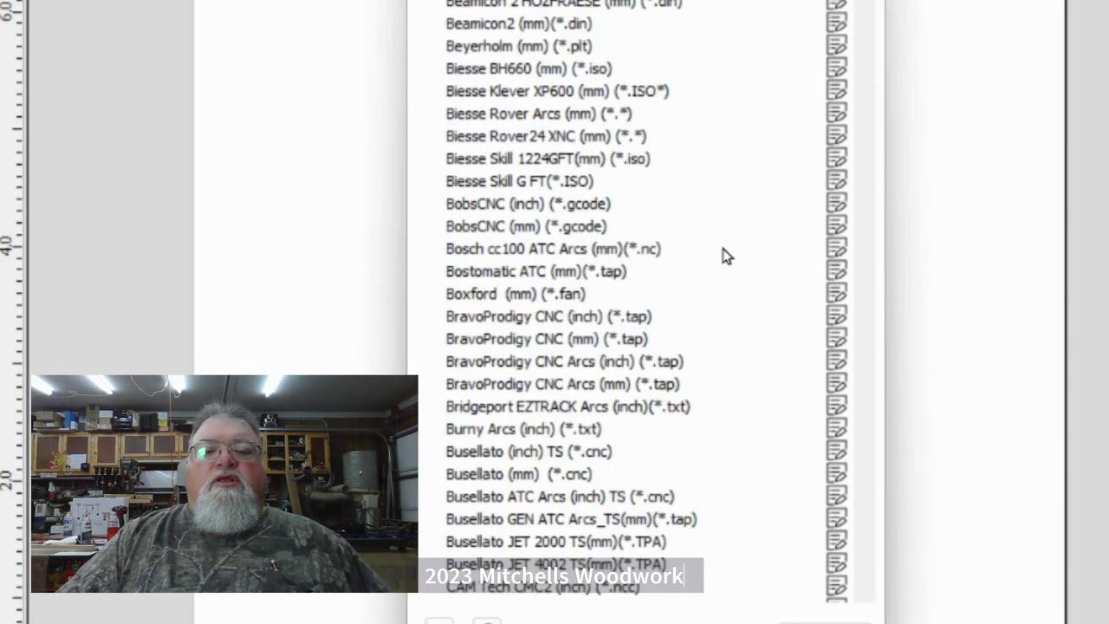
scroll(727, 256, down, 20)
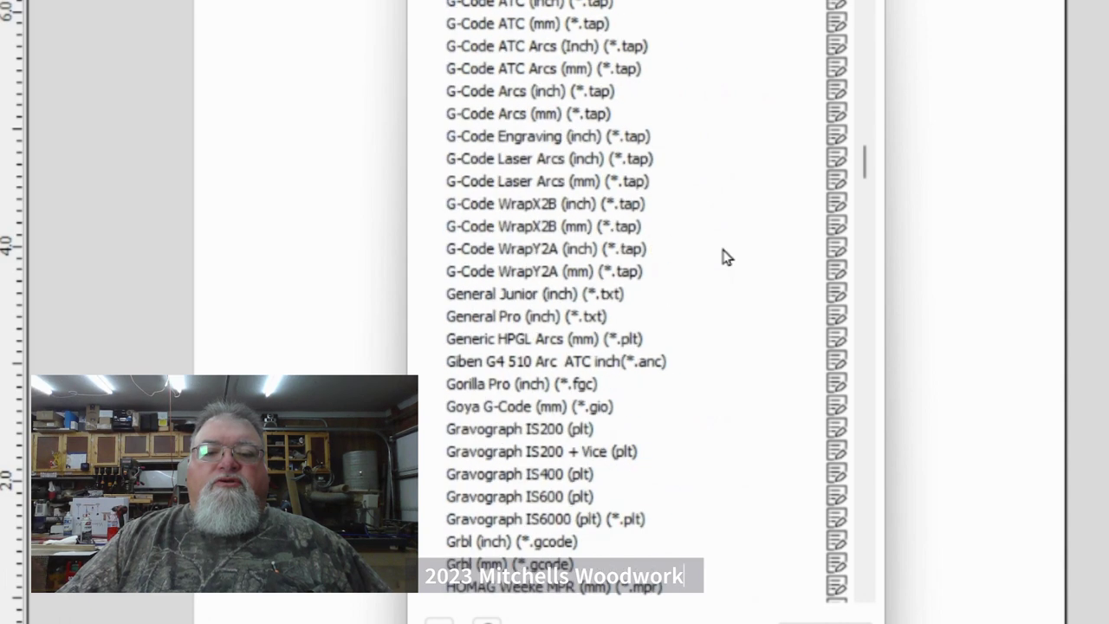
scroll(727, 257, down, 20)
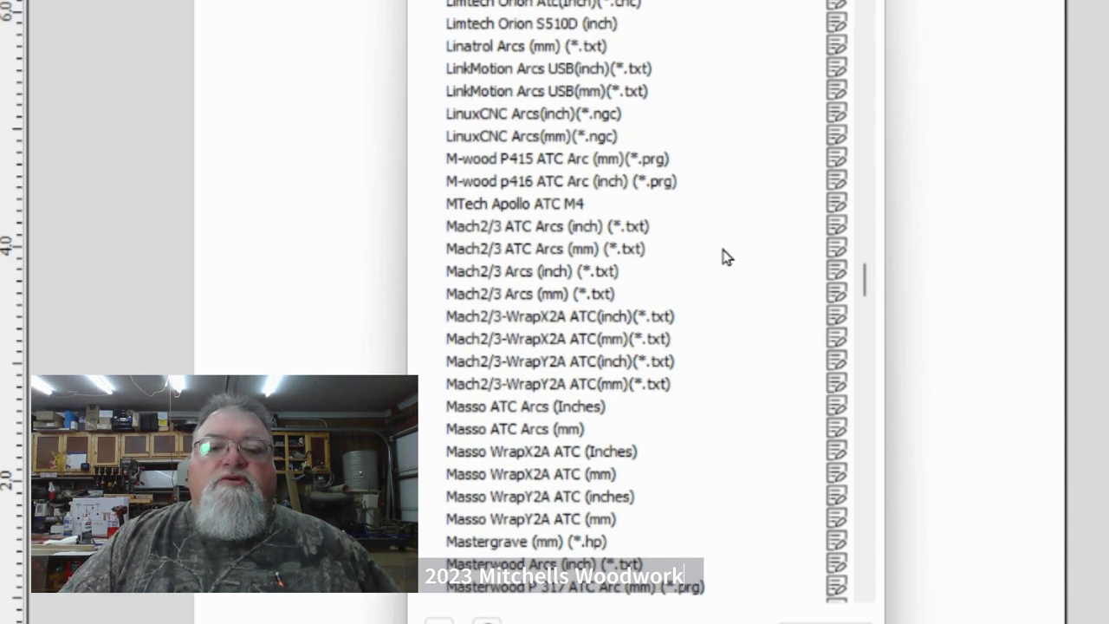
click(539, 407)
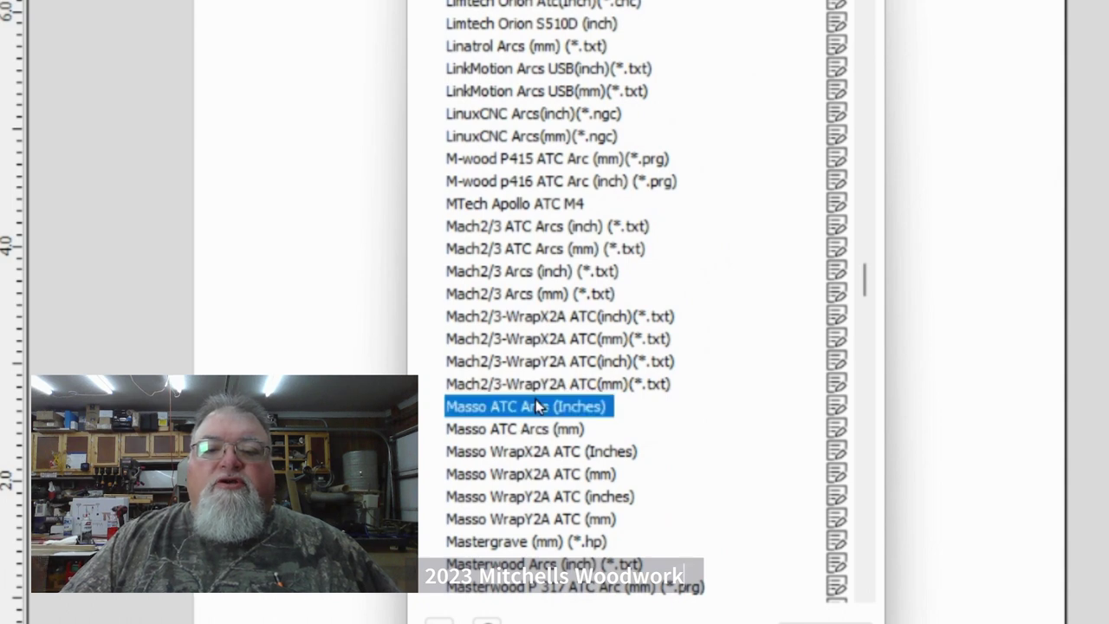
right_click(841, 406)
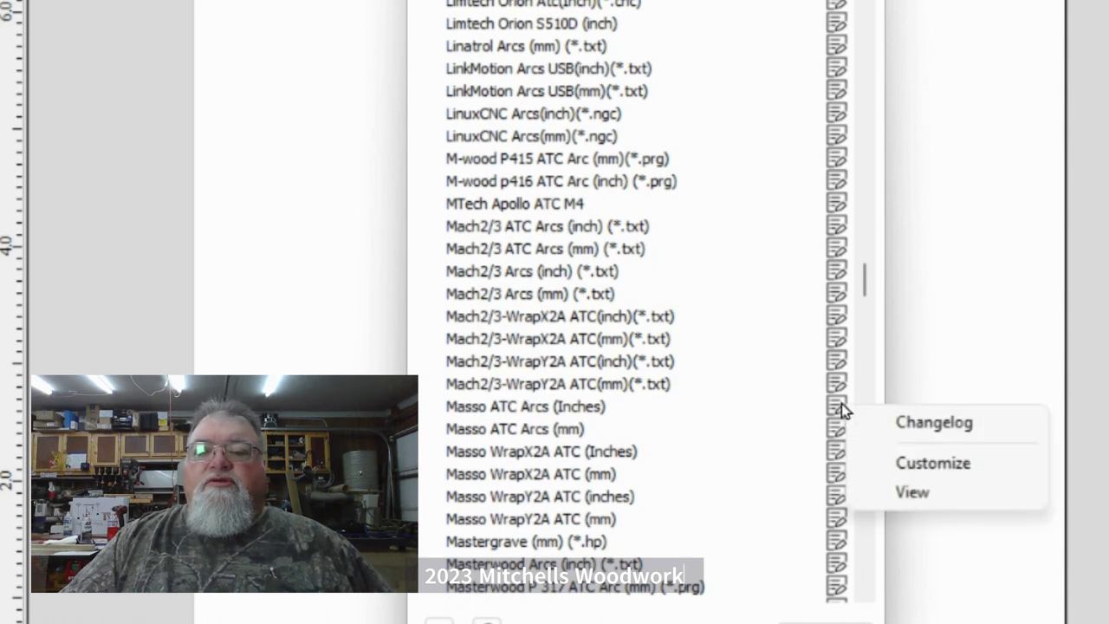
click(910, 492)
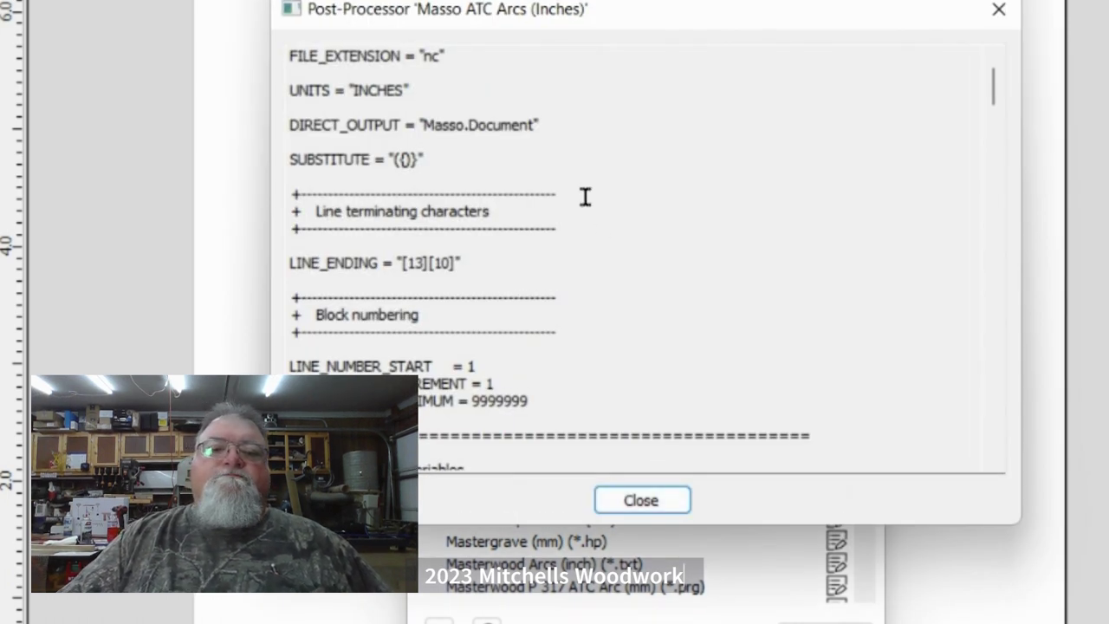
- Examine the post-processor's variable formatting, header commands and end-of-file footer commands
scroll(612, 182, down, 4)
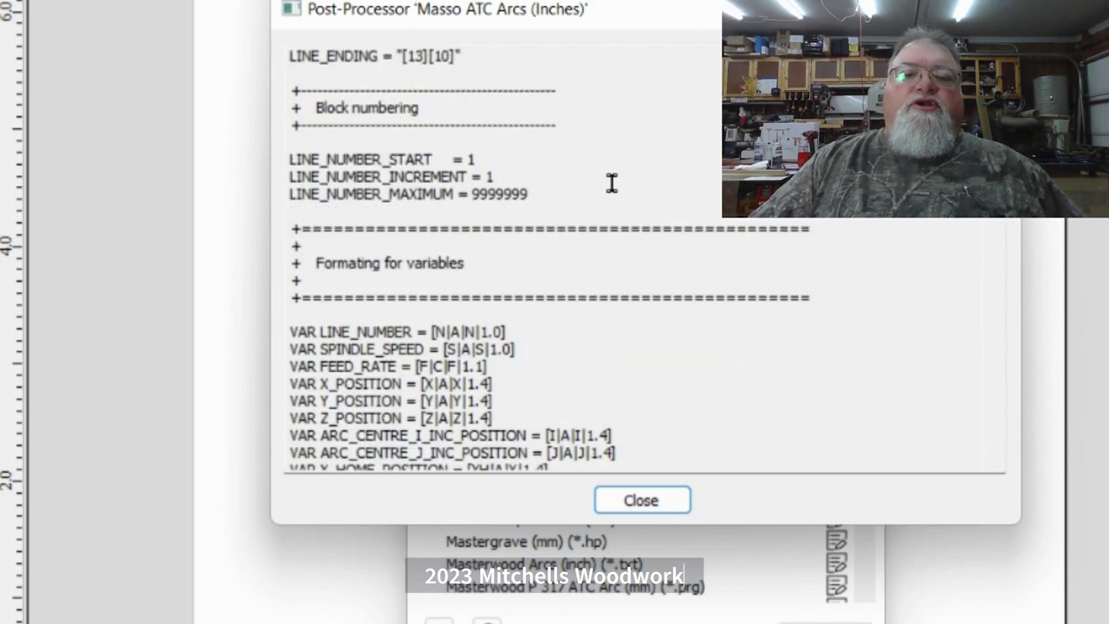
scroll(612, 182, down, 2)
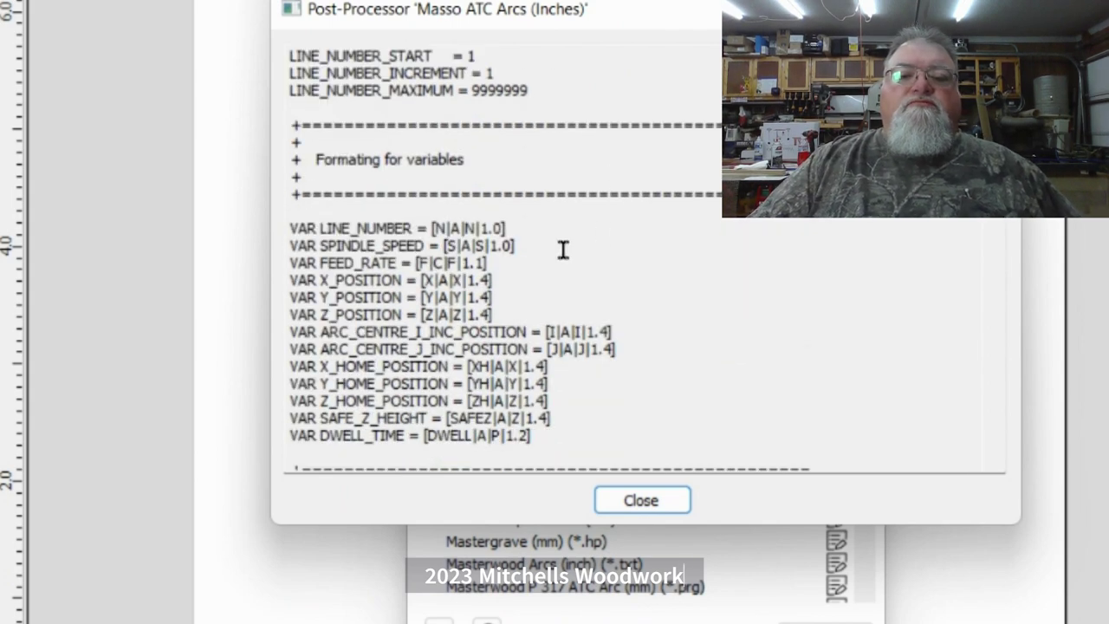
scroll(553, 256, down, 3)
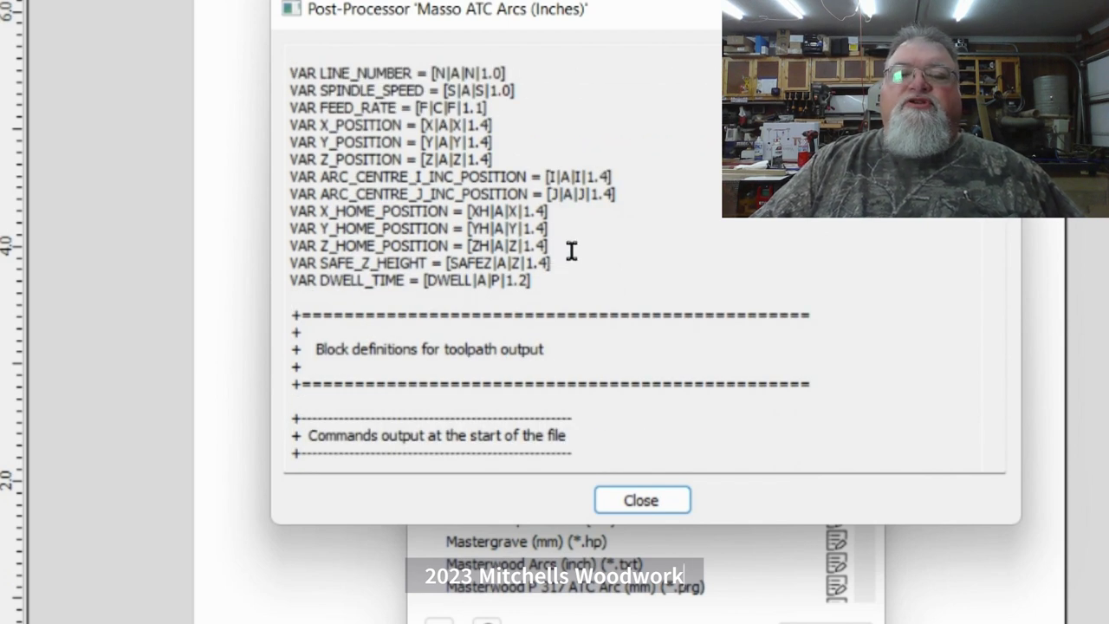
scroll(571, 251, down, 4)
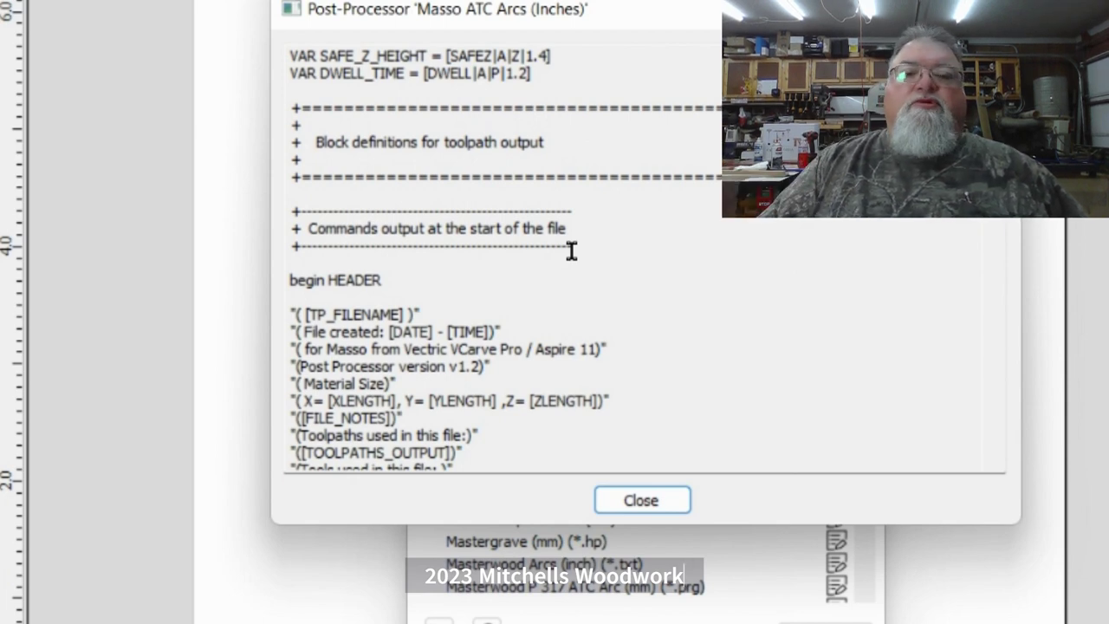
scroll(571, 250, down, 8)
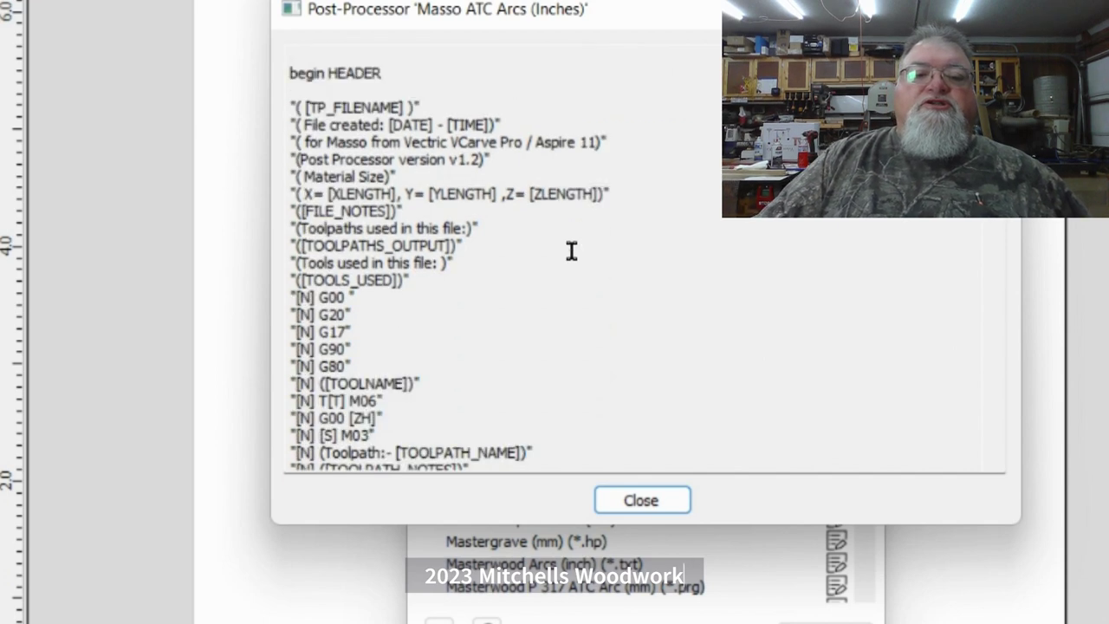
scroll(571, 251, up, 2)
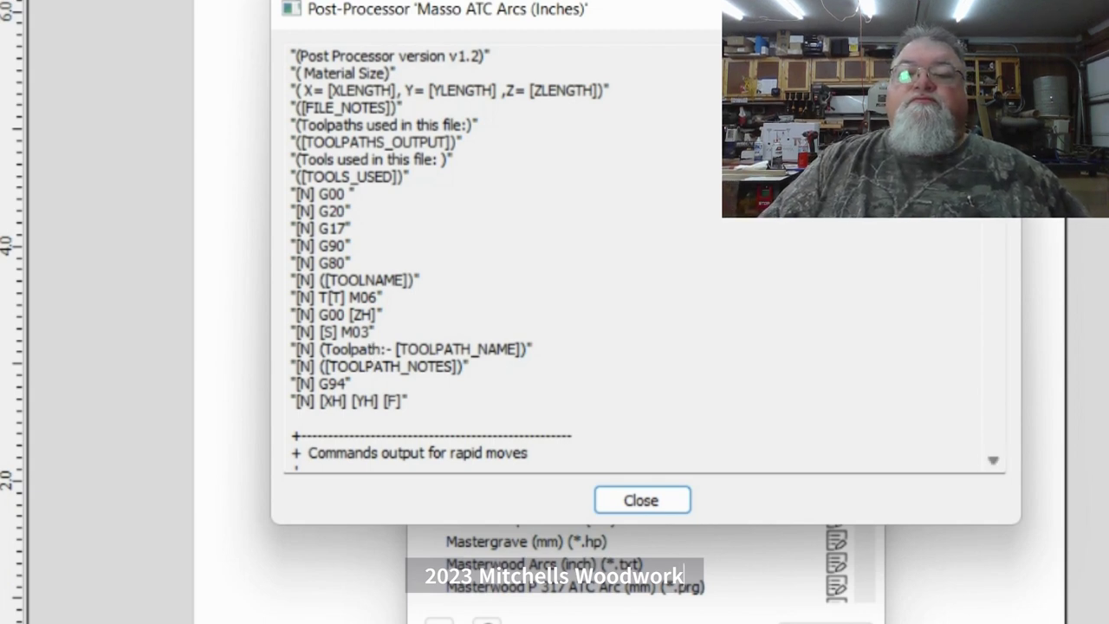
drag(993, 60, 1020, 485)
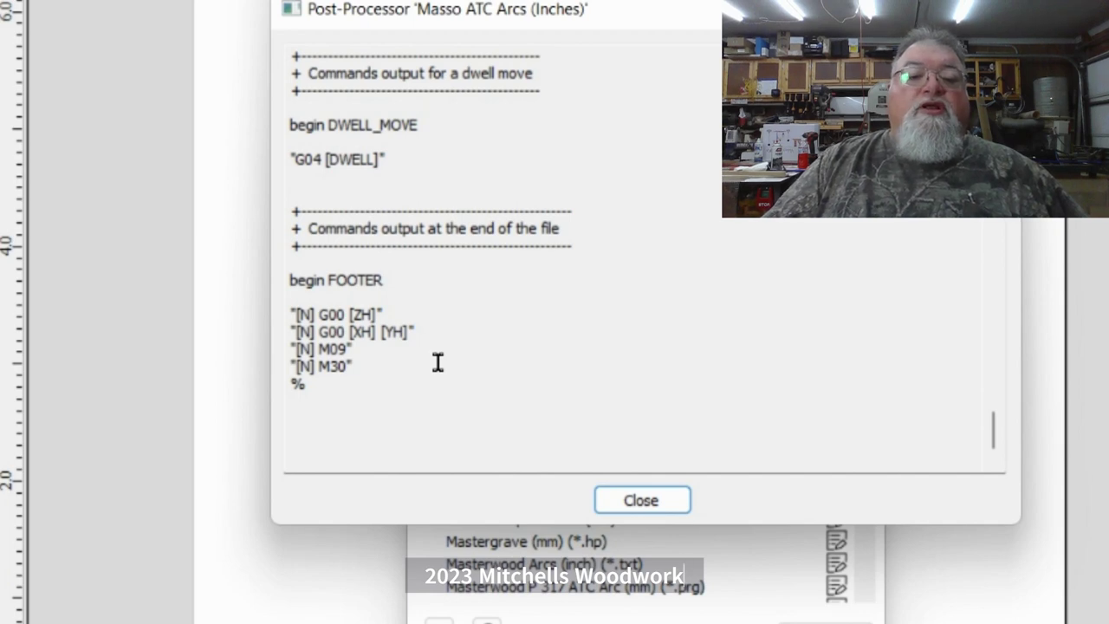
scroll(425, 141, up, 15)
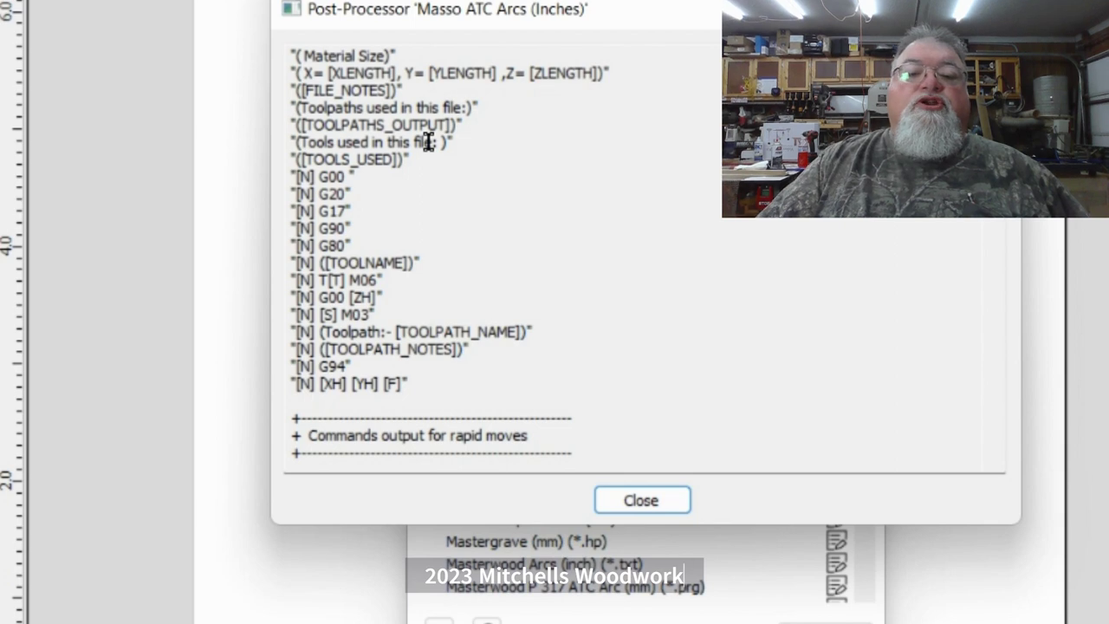
right_click(426, 141)
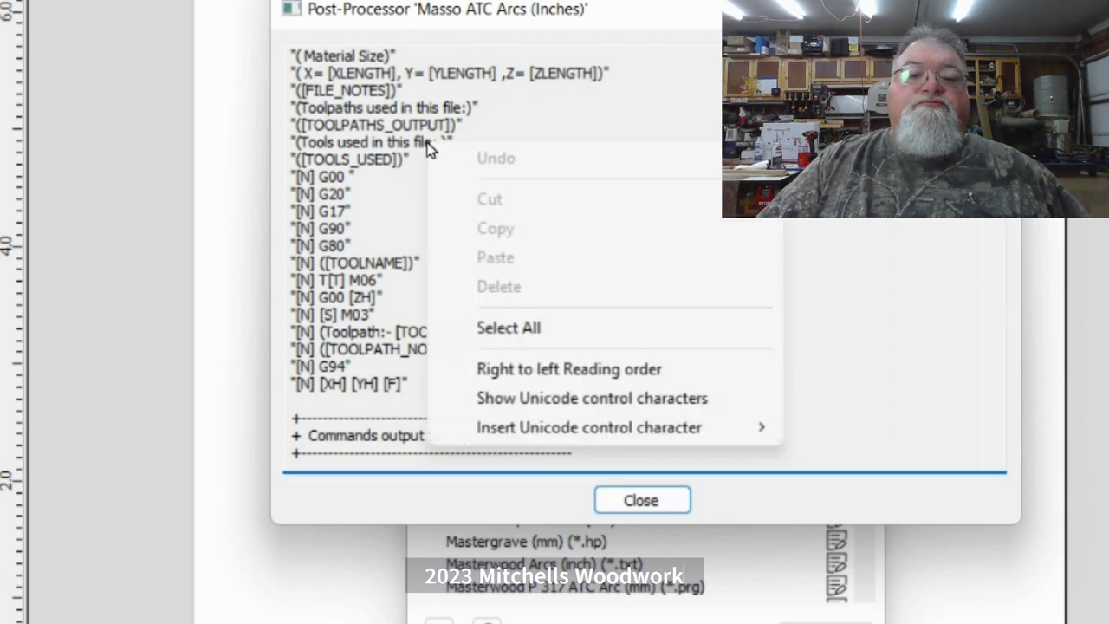
click(491, 324)
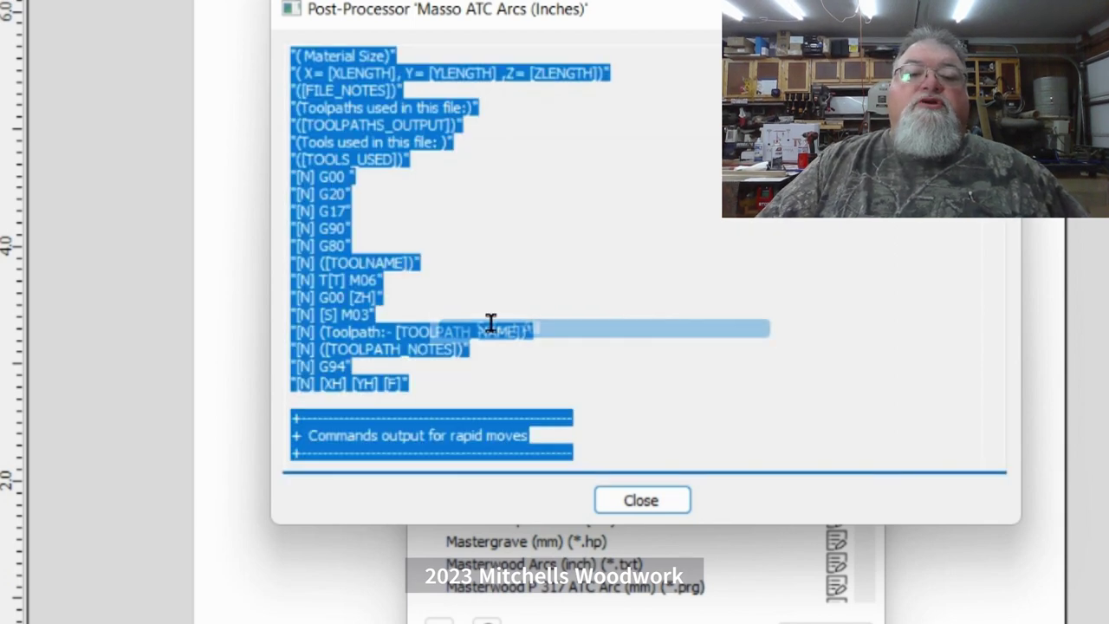
right_click(376, 138)
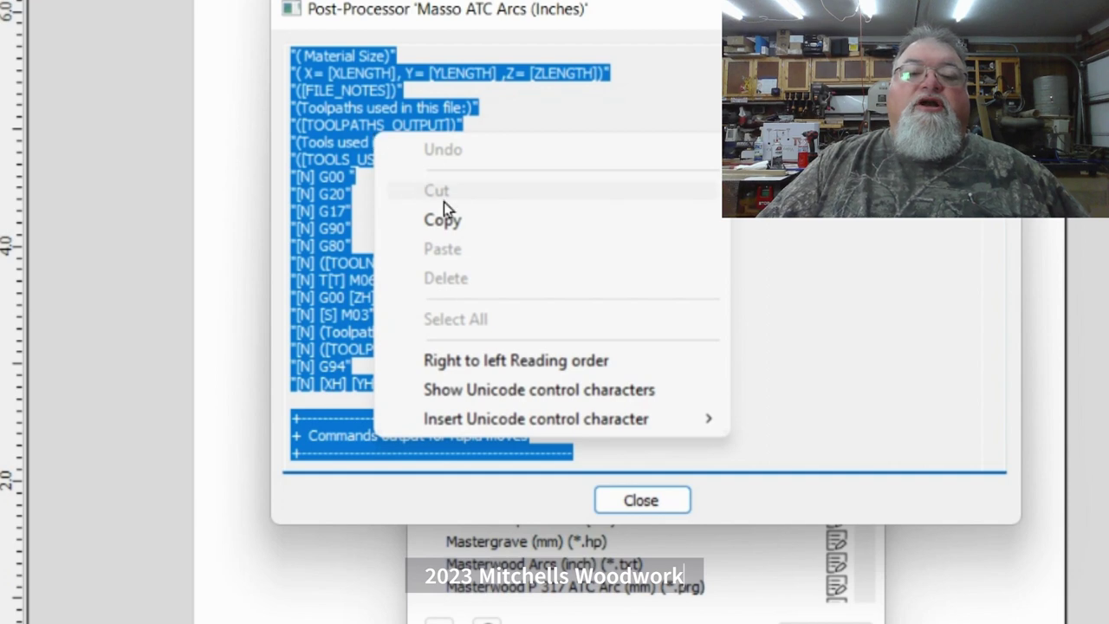
click(683, 103)
- Copy the entire text of the Masso ATC Arcs (Inches) post-processor
right_click(503, 175)
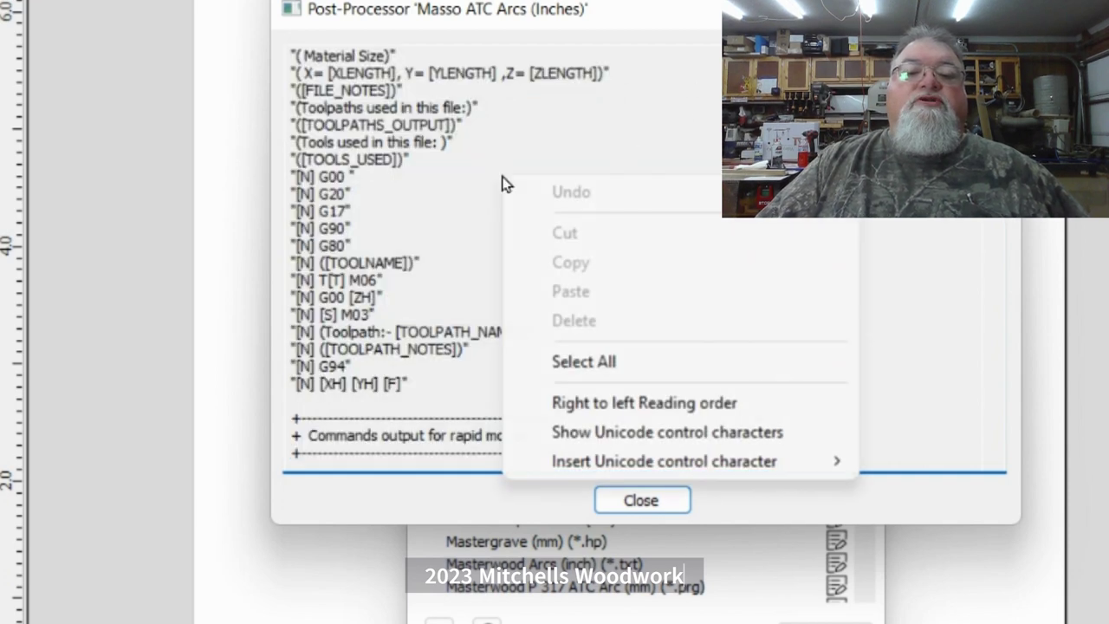
click(564, 362)
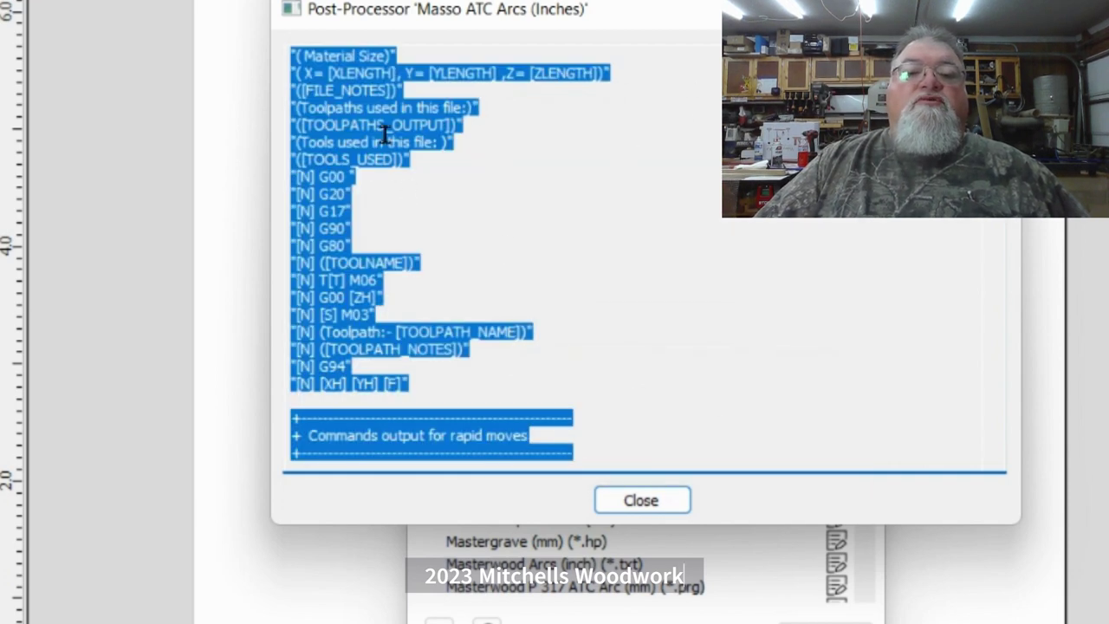
right_click(390, 137)
click(456, 223)
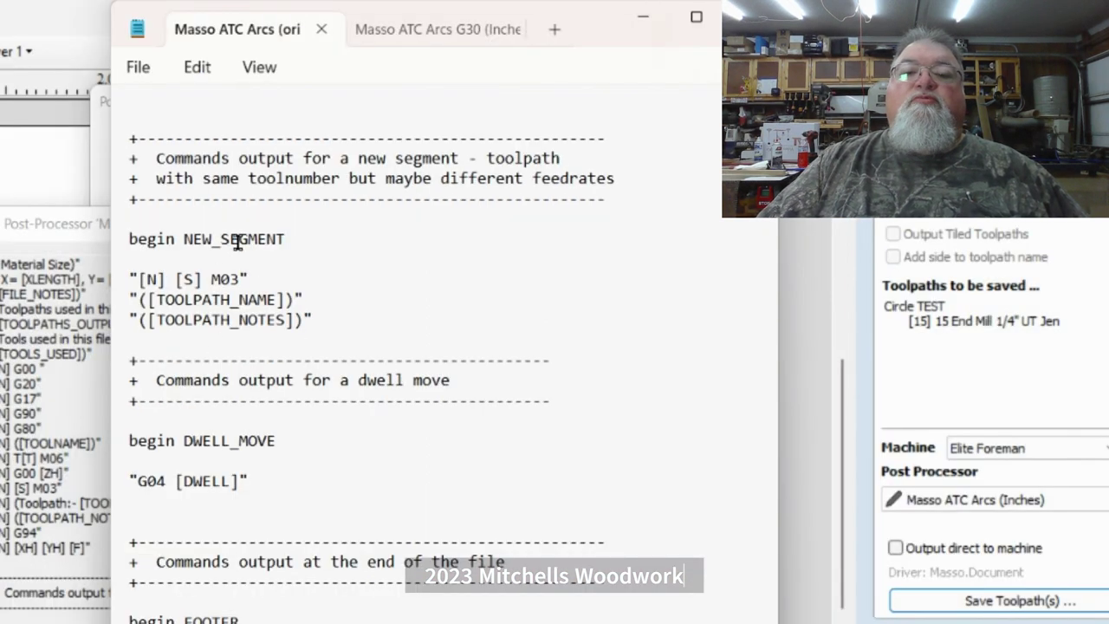
- Switch to Notepad, create a new blank document and paste the copied post-processor text into it
click(425, 31)
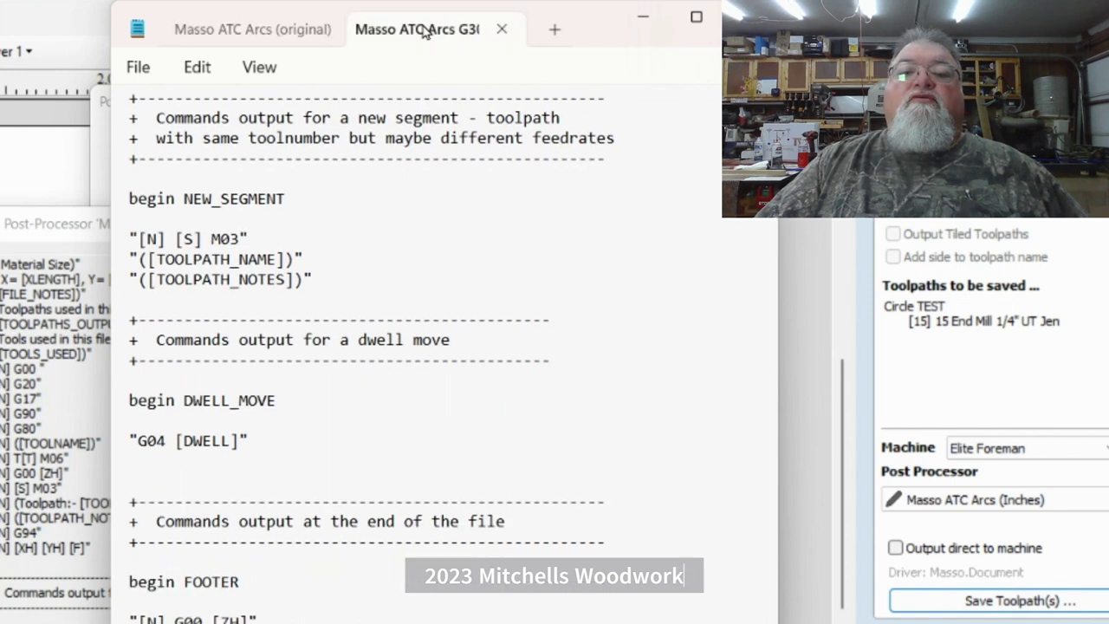
click(555, 33)
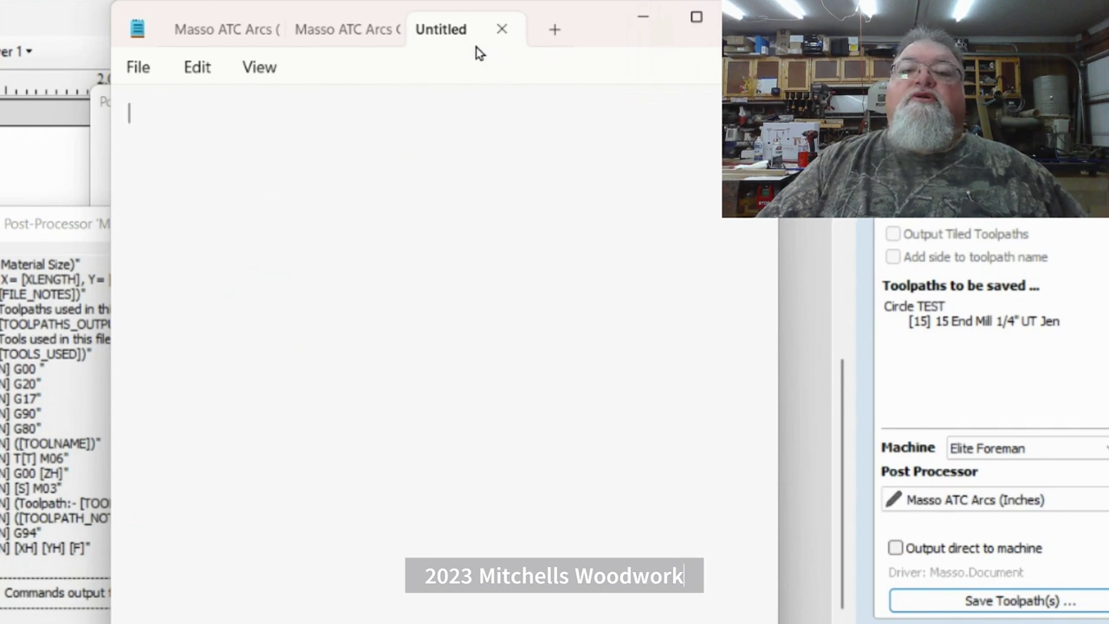
right_click(136, 115)
click(196, 287)
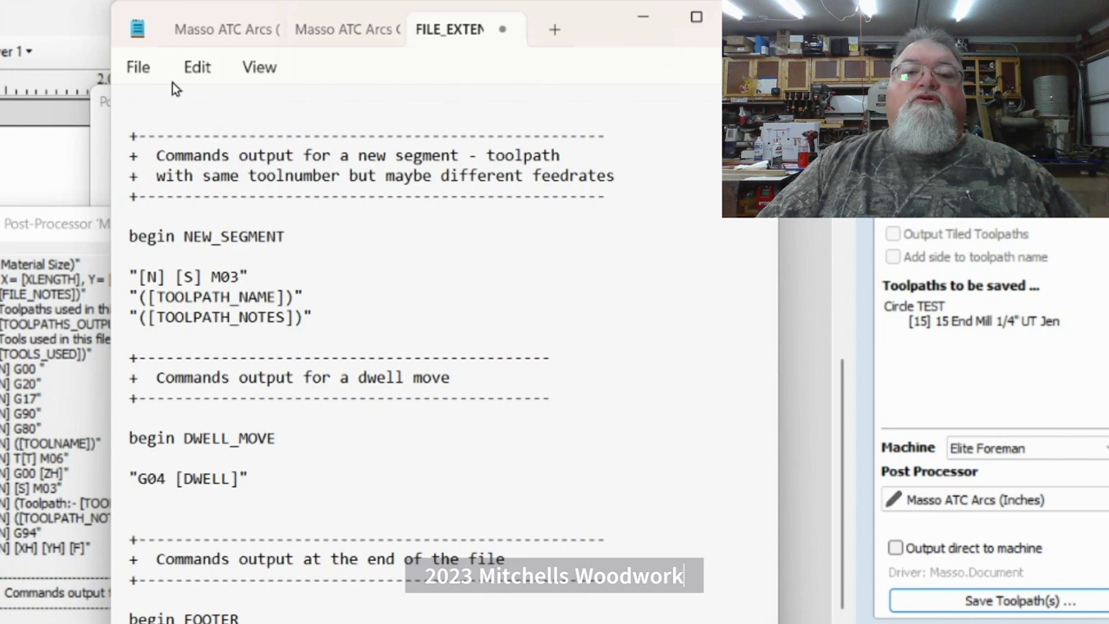
click(139, 70)
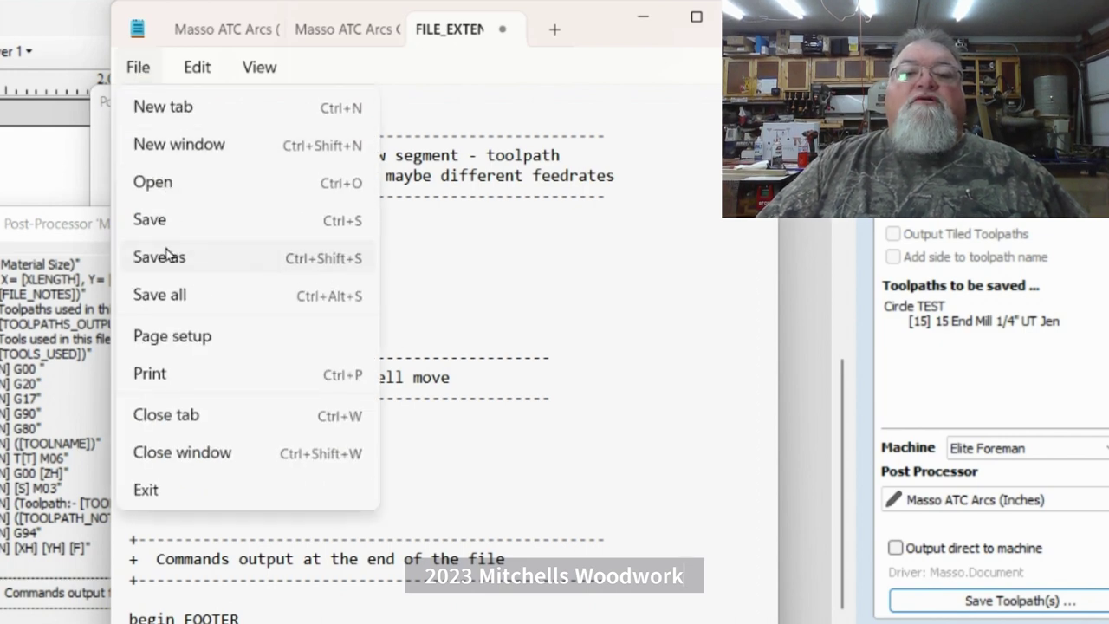
click(399, 318)
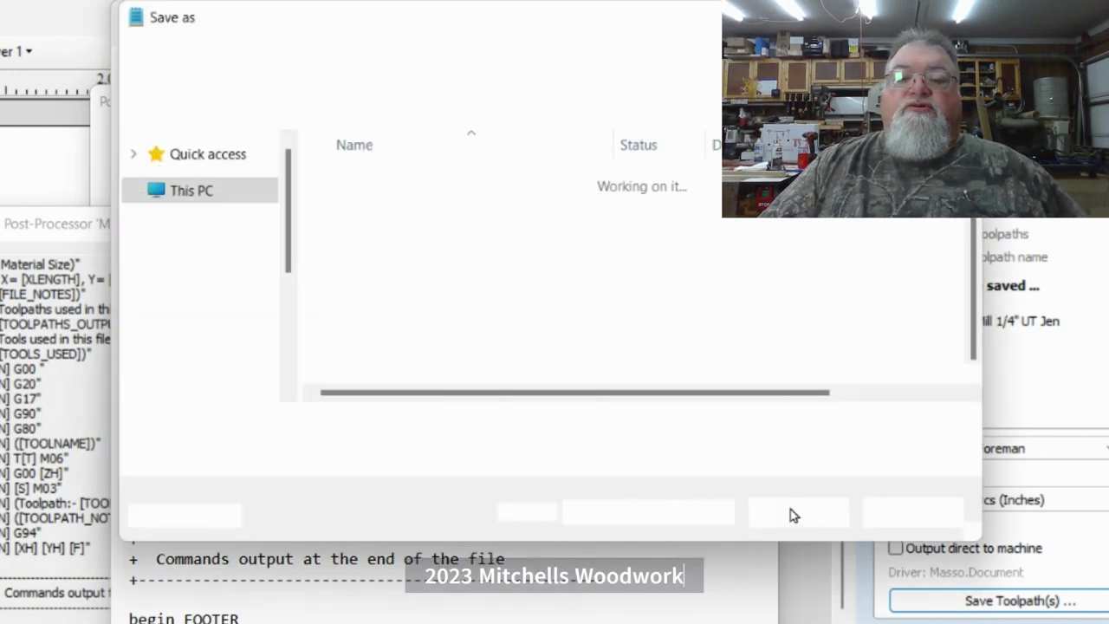
click(914, 512)
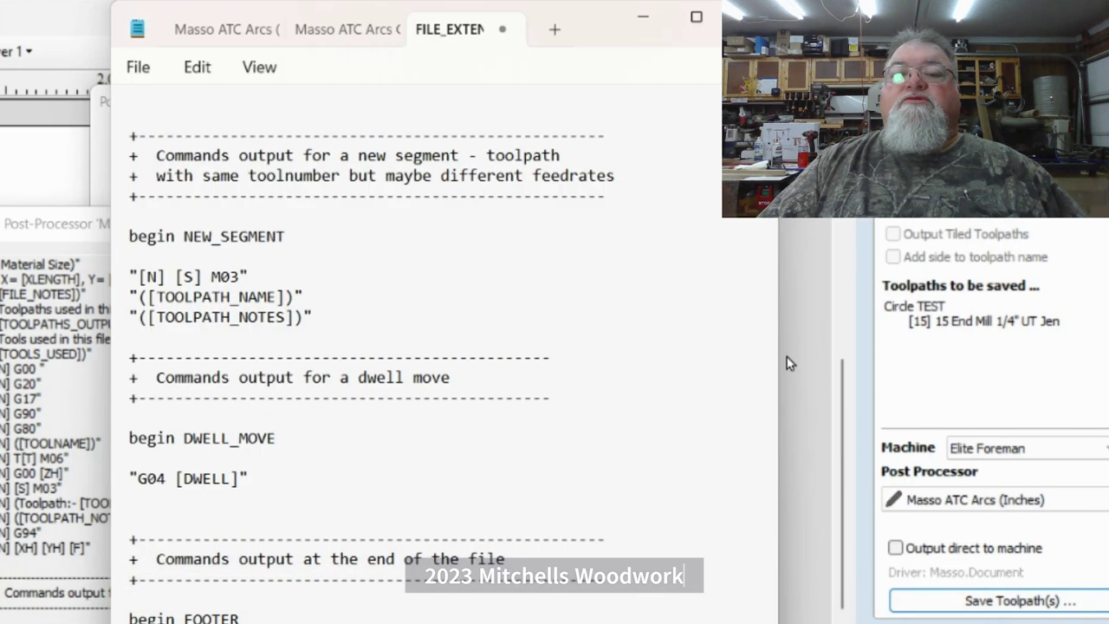
click(140, 68)
click(512, 228)
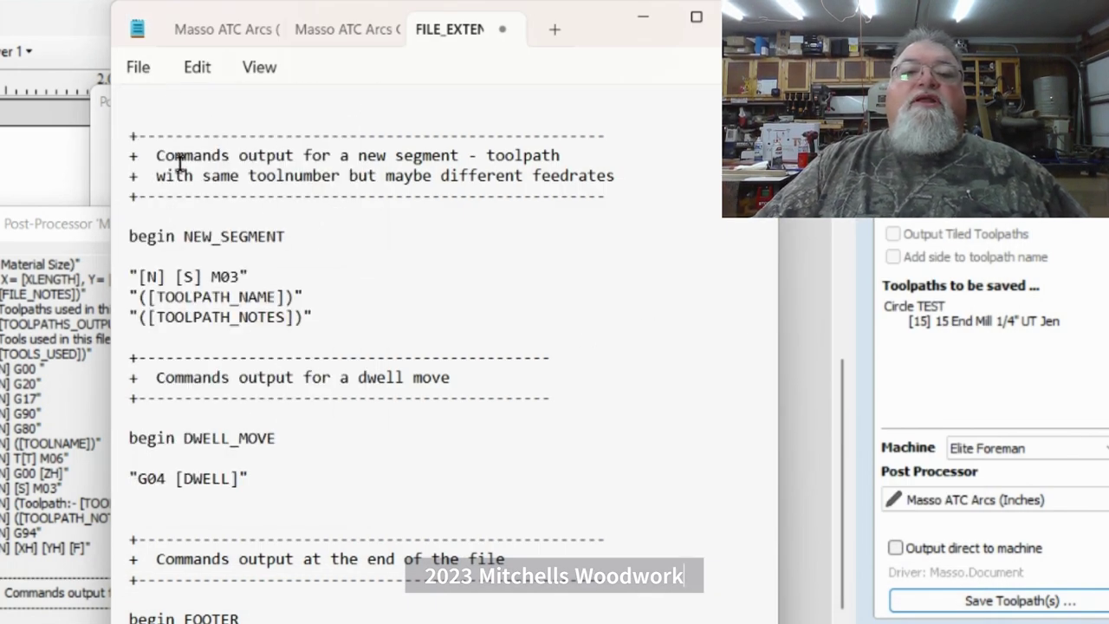
- Bring up the Masso ATC Arcs (original) document and review it from the header commands towards the footer section
click(233, 40)
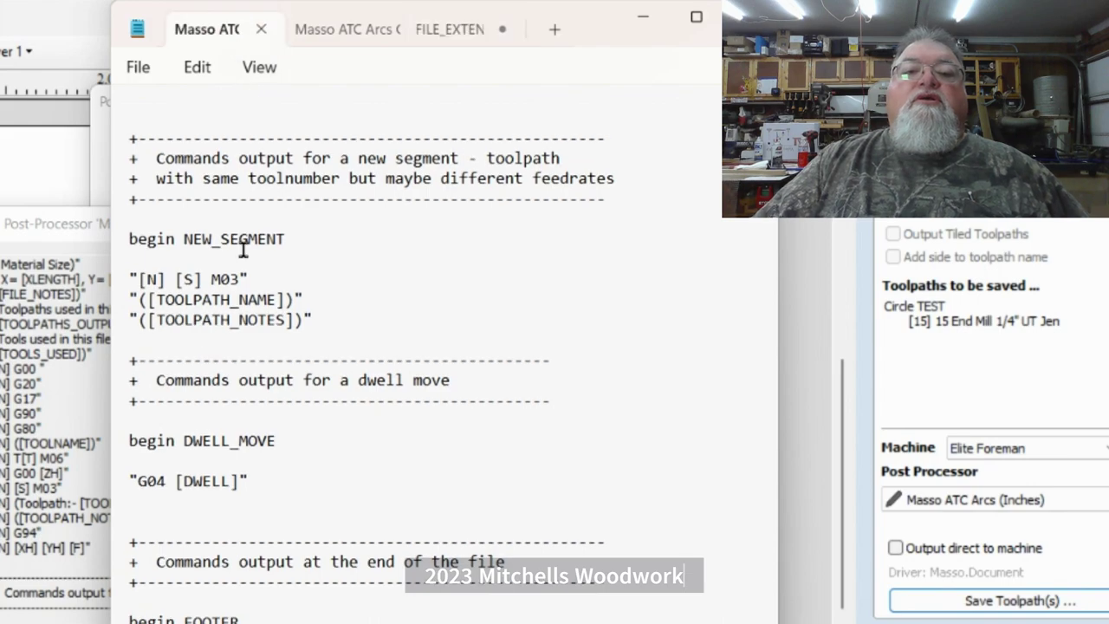
scroll(285, 316, up, 5)
scroll(284, 317, up, 20)
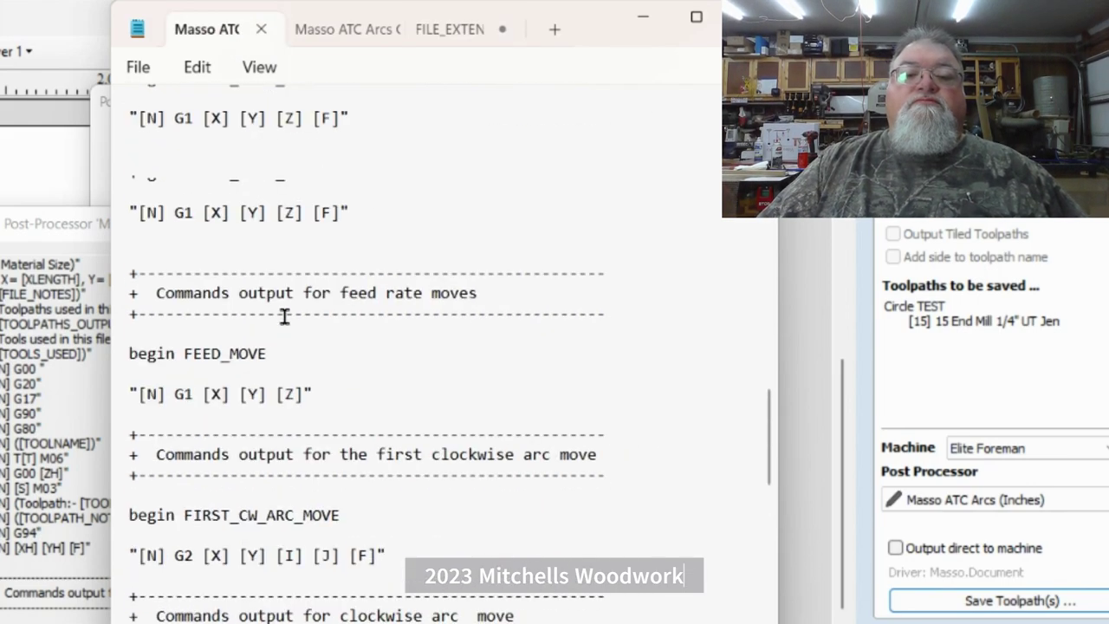
scroll(284, 317, down, 9)
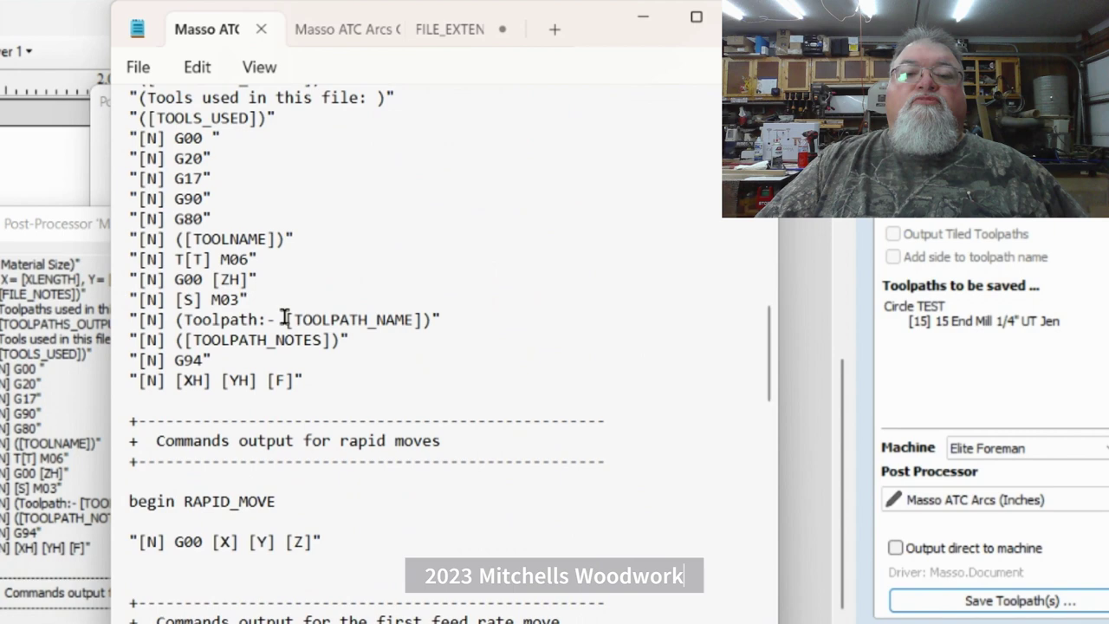
scroll(284, 319, up, 4)
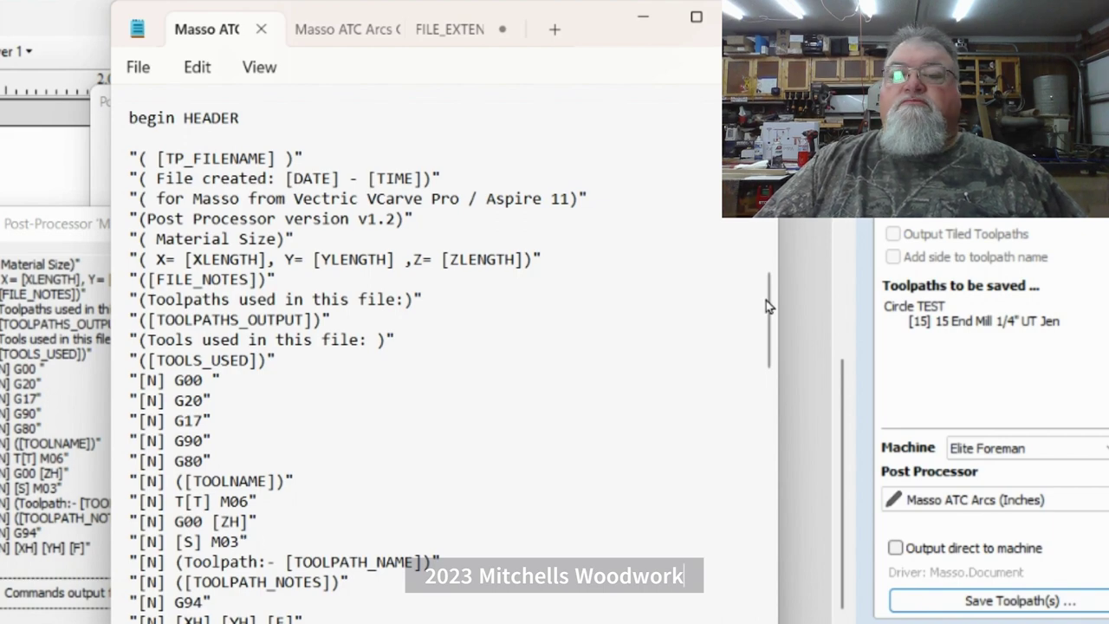
drag(766, 300, 769, 379)
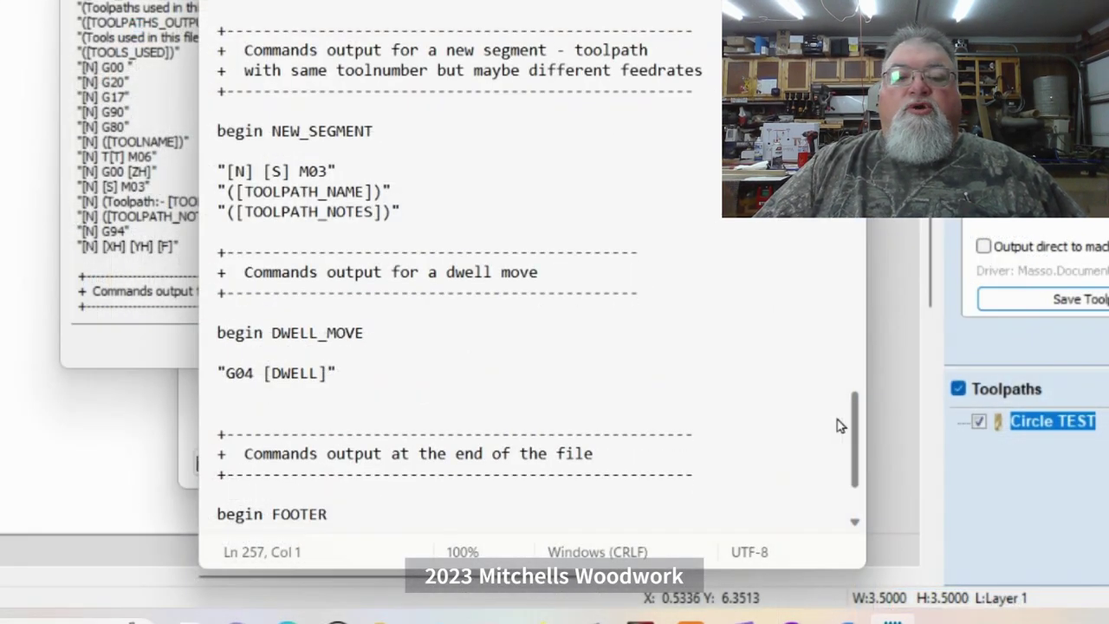
- Compare the footer and header commands of the G30 post-processor with those in the other open post-processor documents
scroll(838, 425, down, 3)
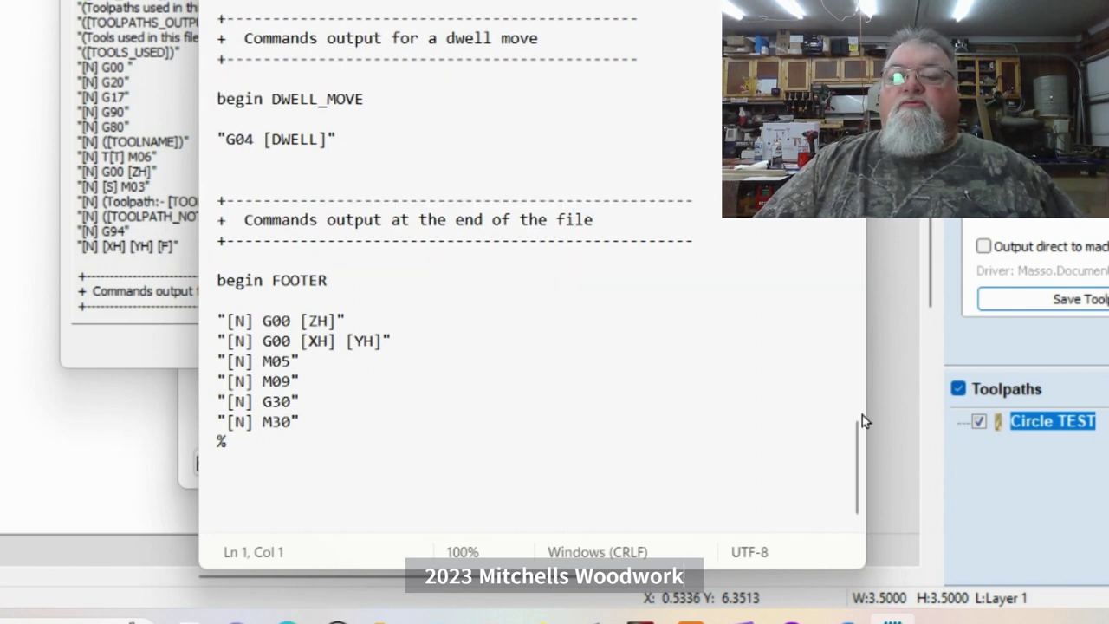
drag(852, 515, 858, 52)
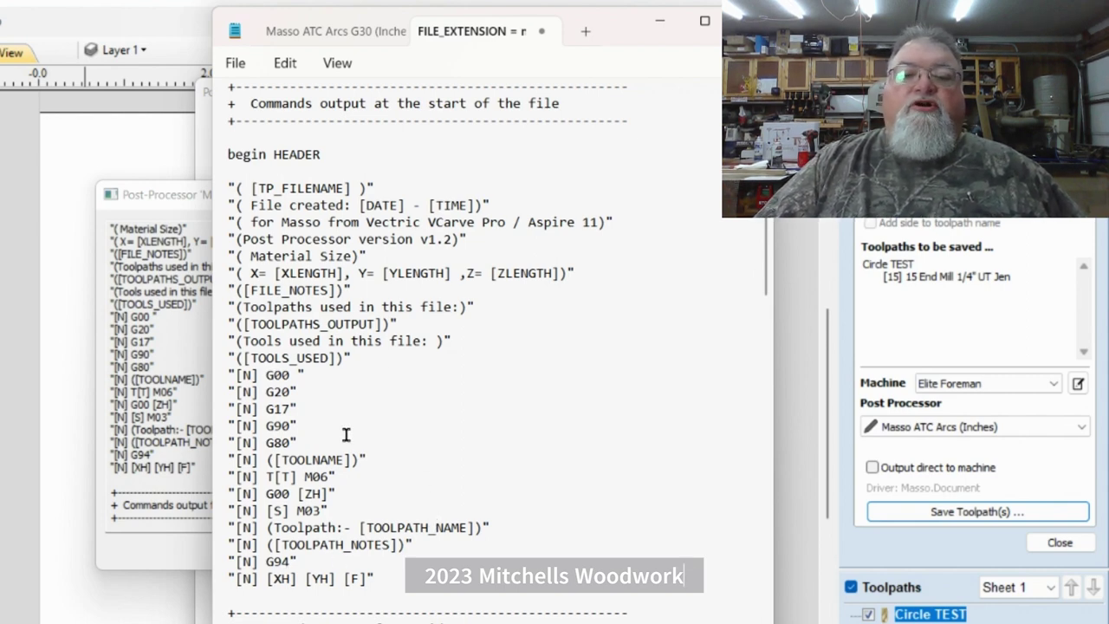
click(342, 26)
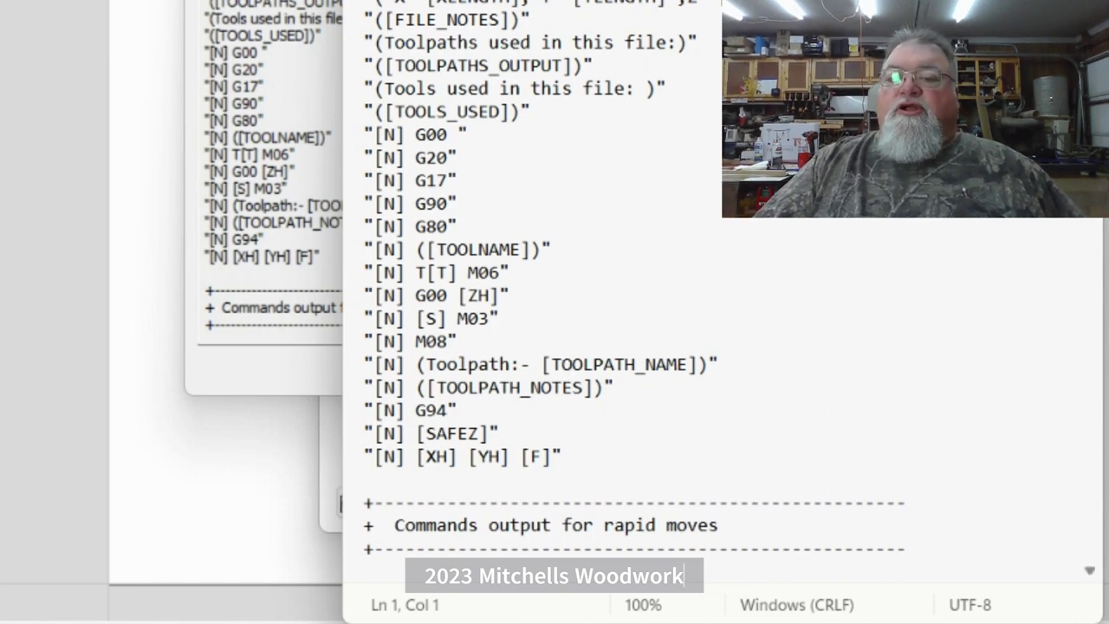
scroll(728, 312, down, 20)
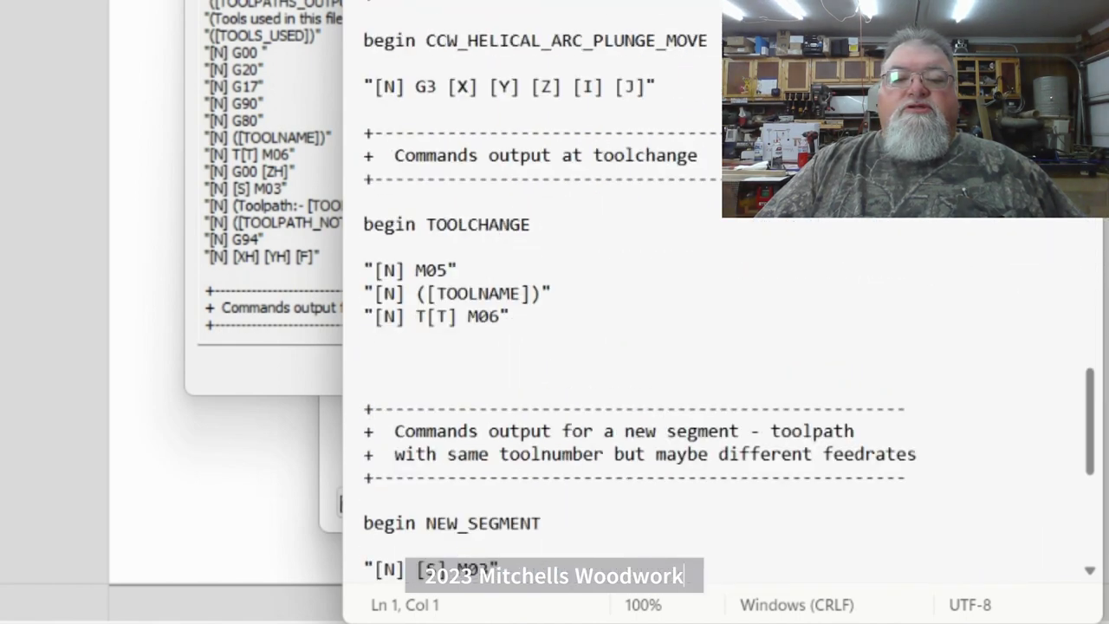
scroll(684, 576, down, 5)
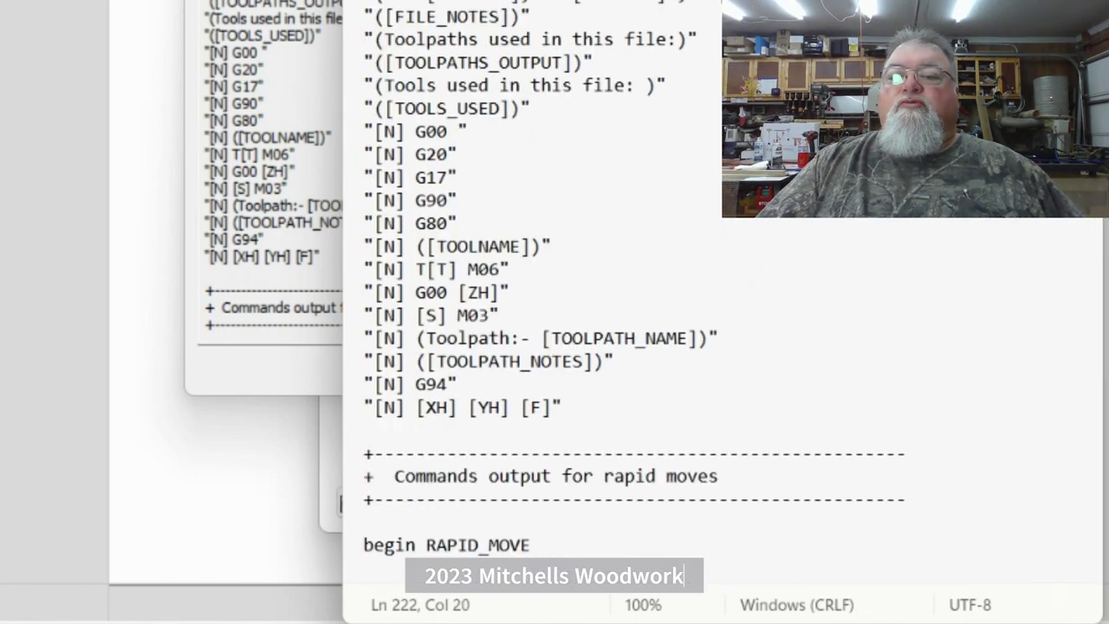
scroll(728, 312, down, 1)
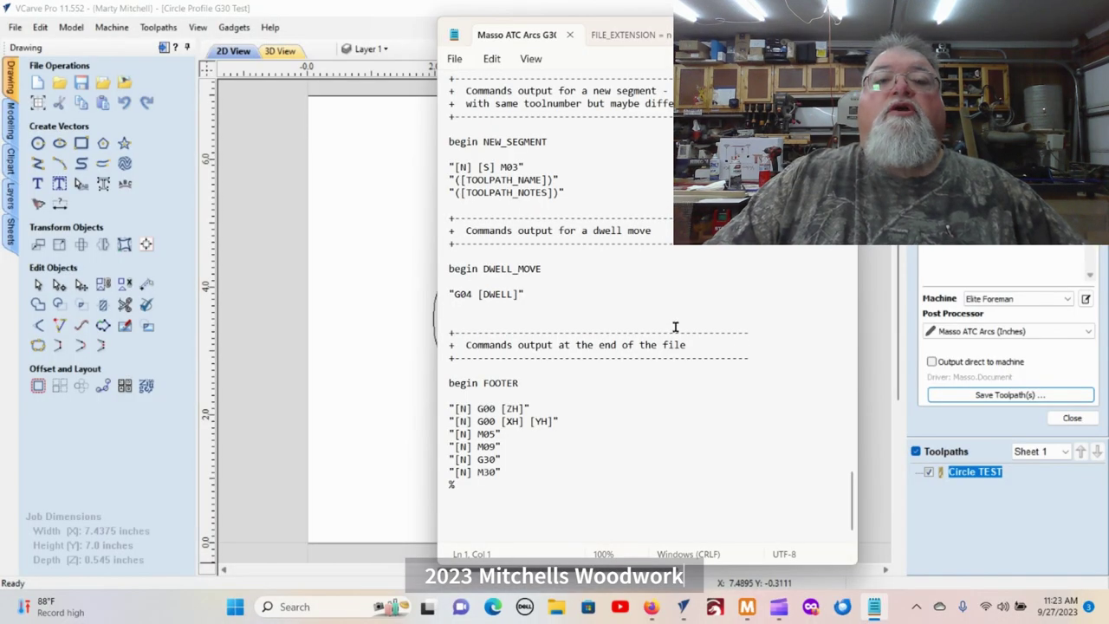
- Save the Masso ATC Arcs G30 (Inches) document, then switch to VCarve Pro and open My_PostP in its application data folder
click(455, 58)
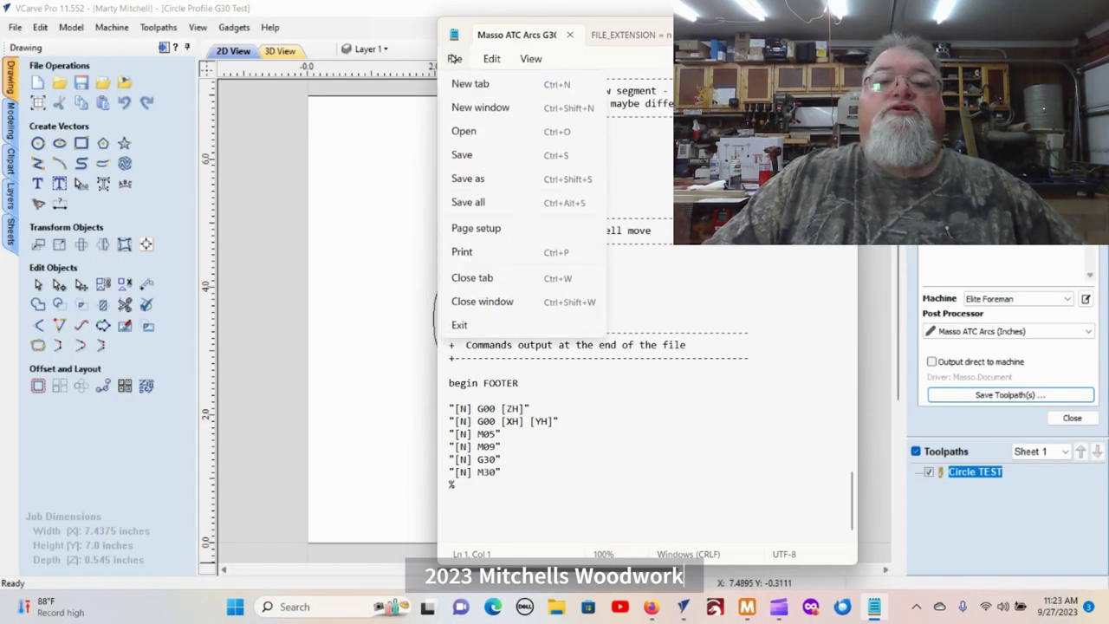
click(473, 155)
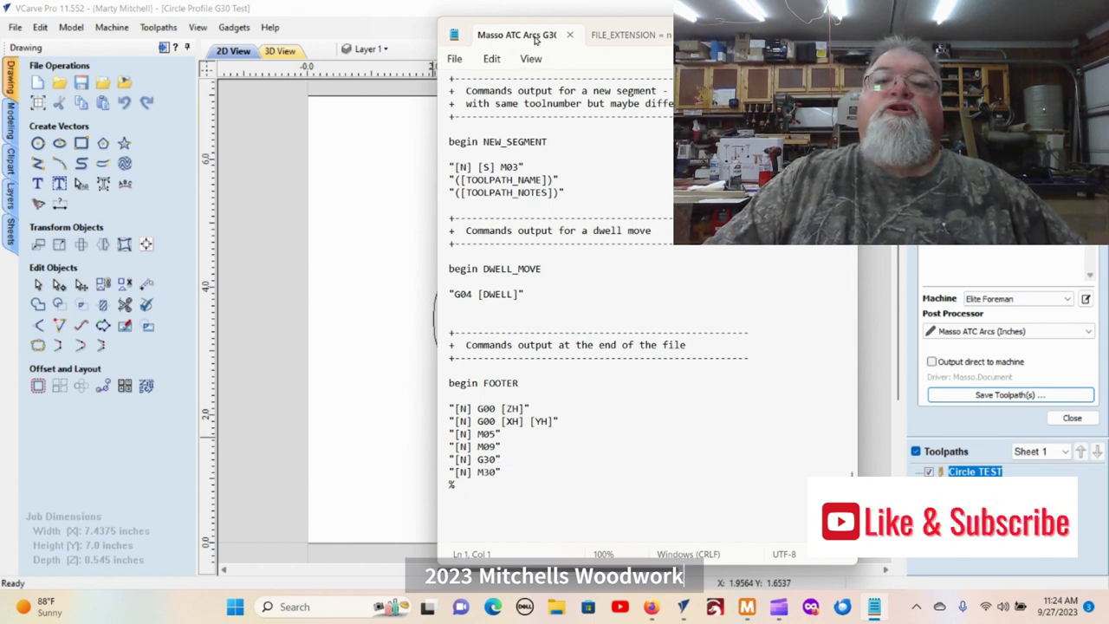
click(15, 31)
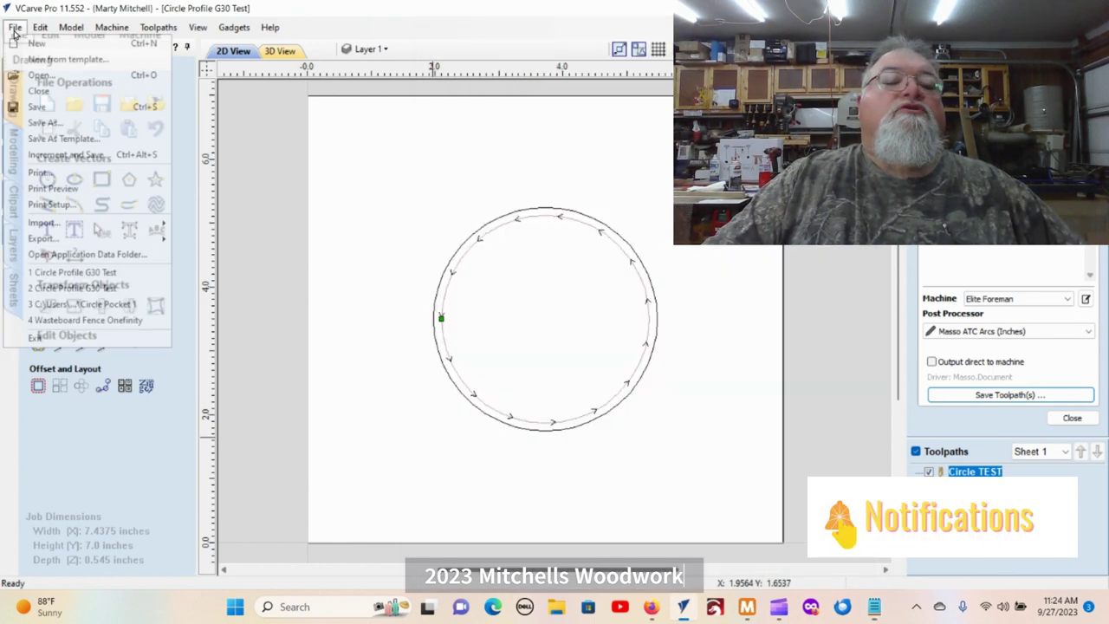
click(64, 260)
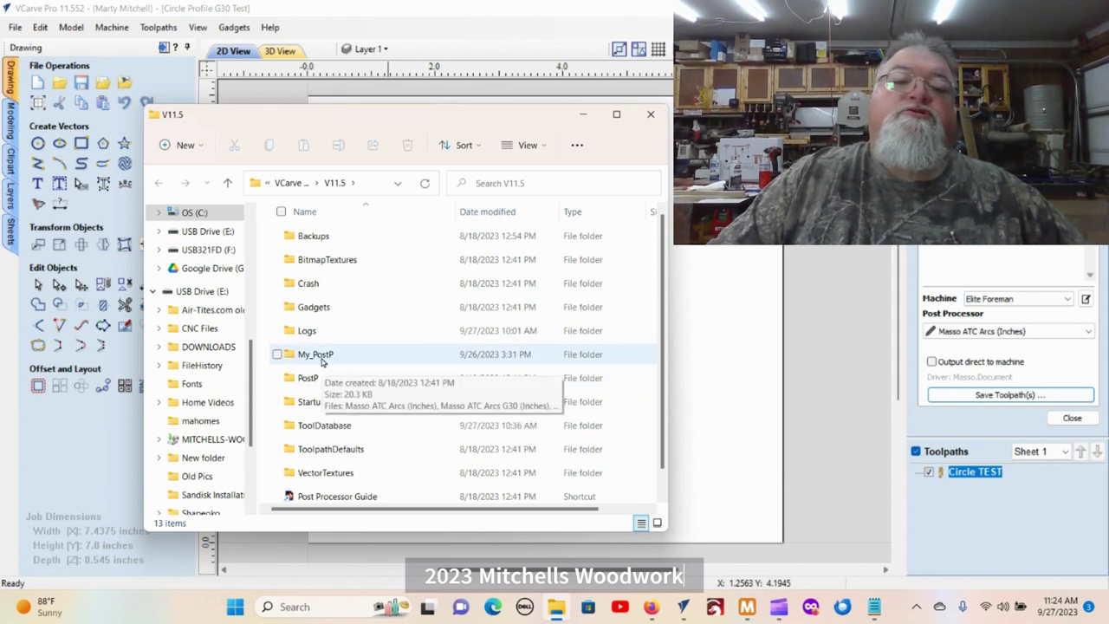
double_click(320, 356)
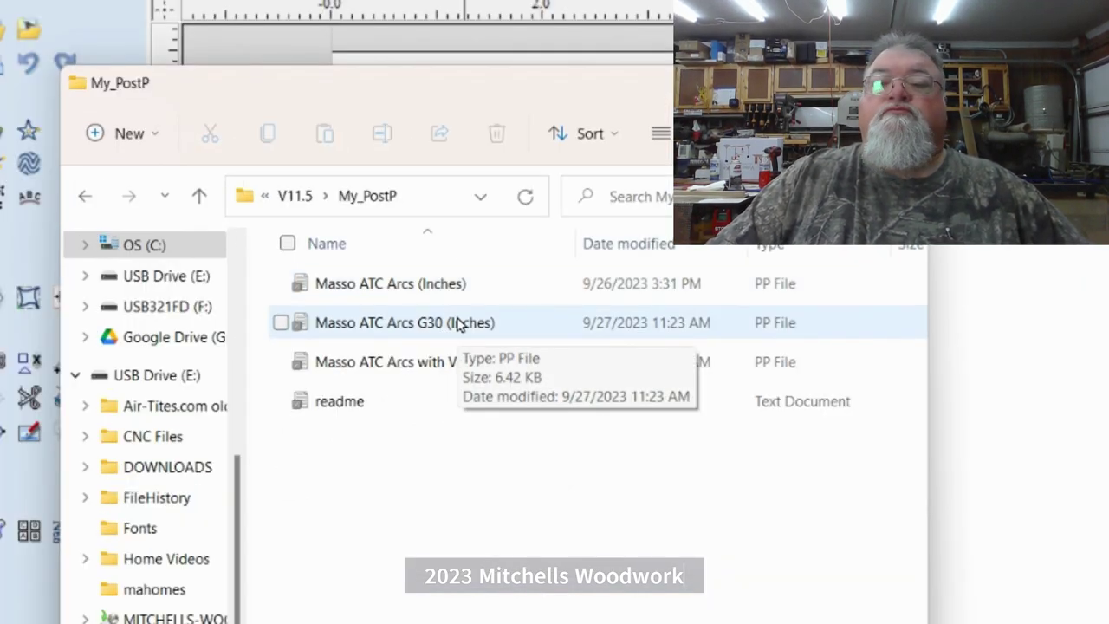
- Reopen the toolpath saving options and select Masso ATC Arcs G30 (Inches) as the post-processor
click(1081, 422)
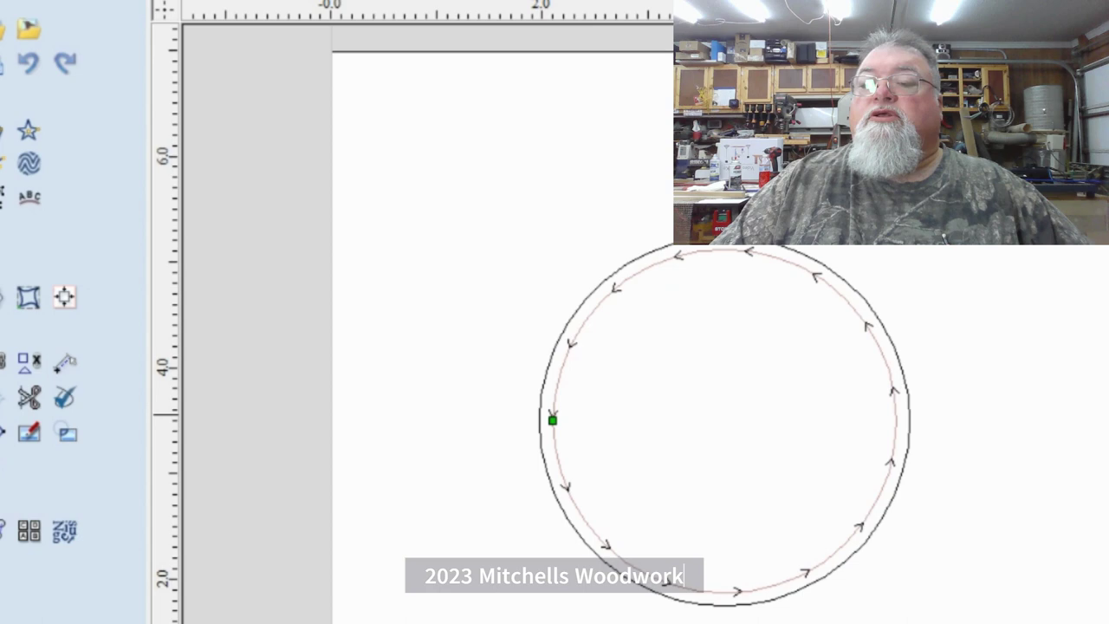
click(1072, 350)
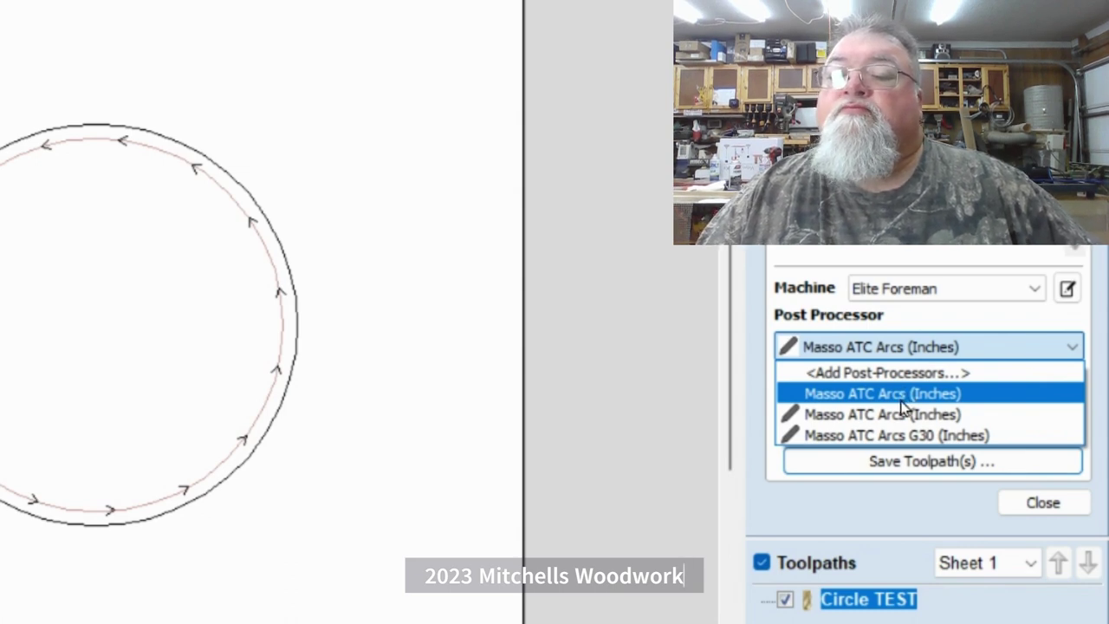
click(893, 437)
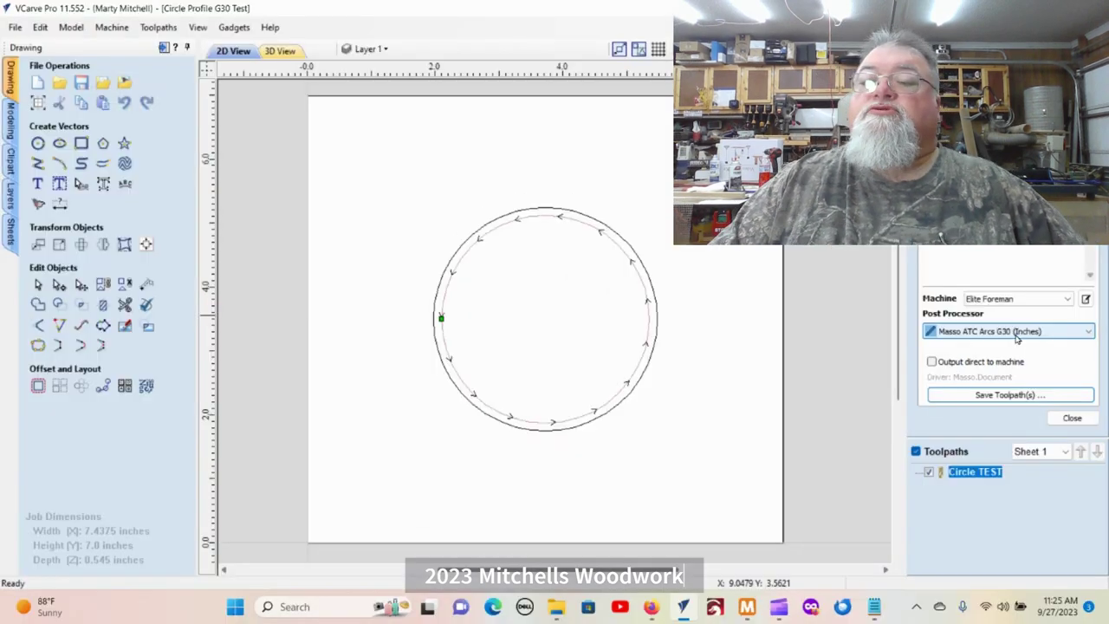
- Save the Circle TEST toolpath as "Circle TEST new" in the Post Processor Stuff folder under My Stuff
click(999, 395)
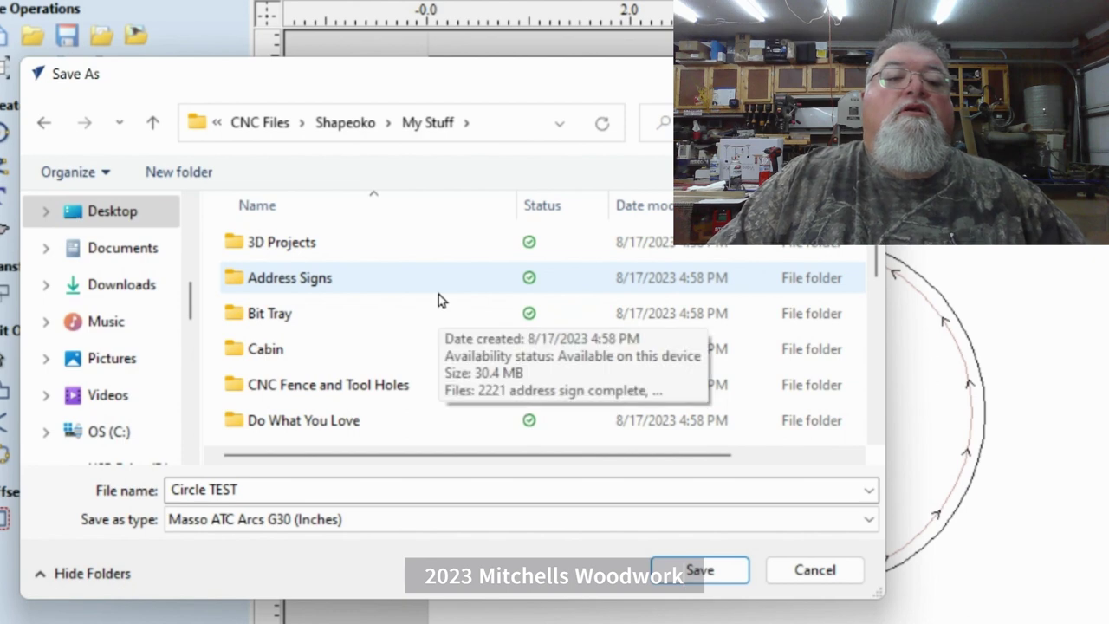
scroll(439, 294, down, 4)
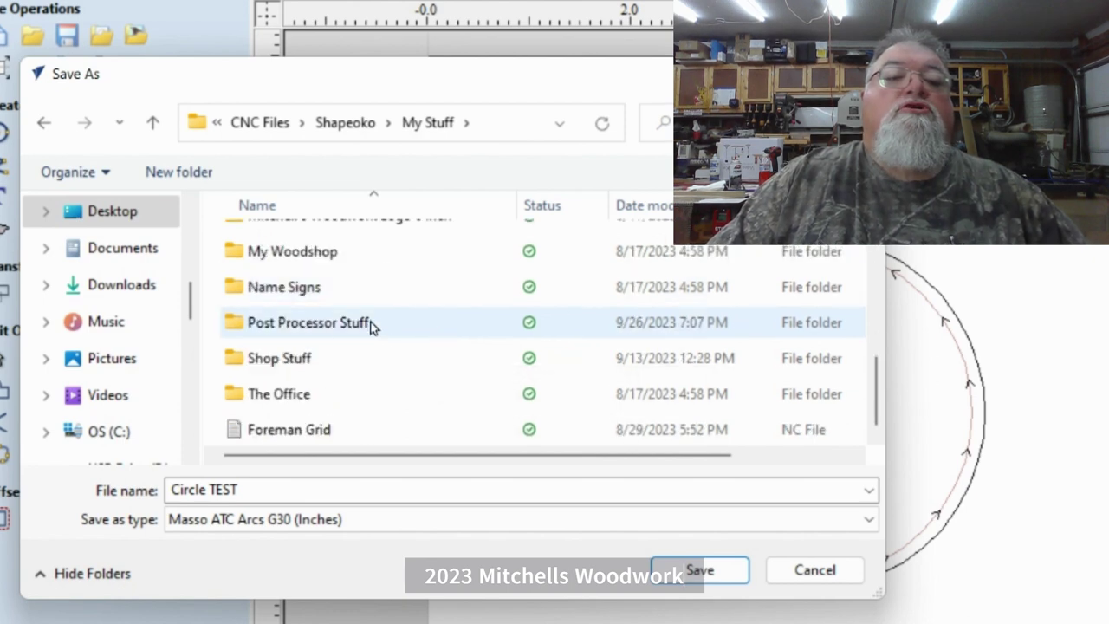
click(334, 324)
double_click(334, 324)
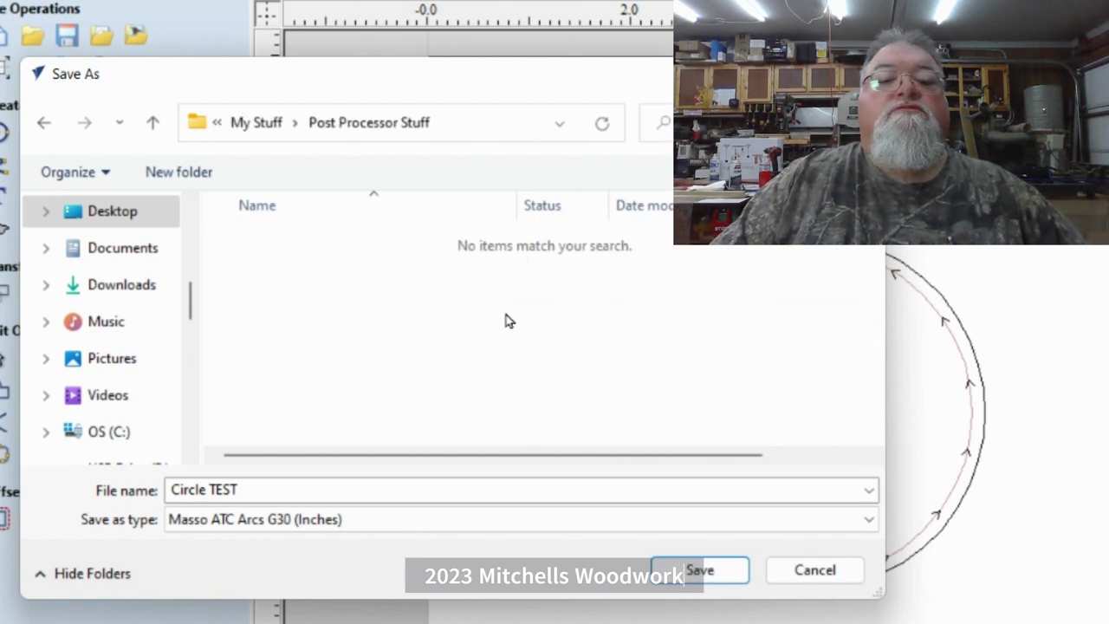
click(277, 491)
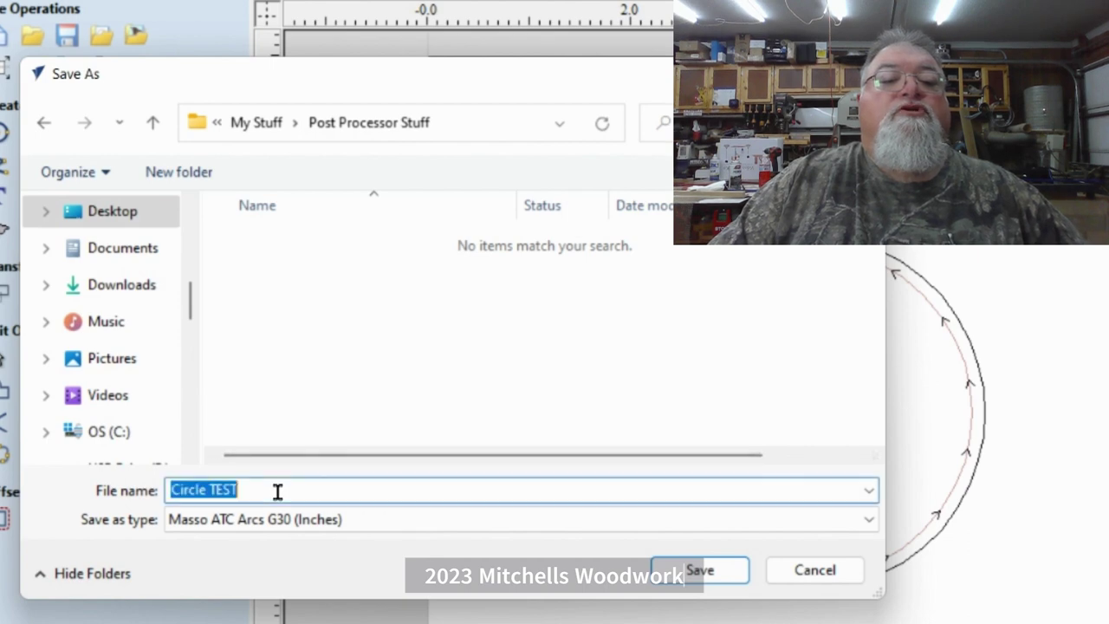
click(312, 491)
text(new)
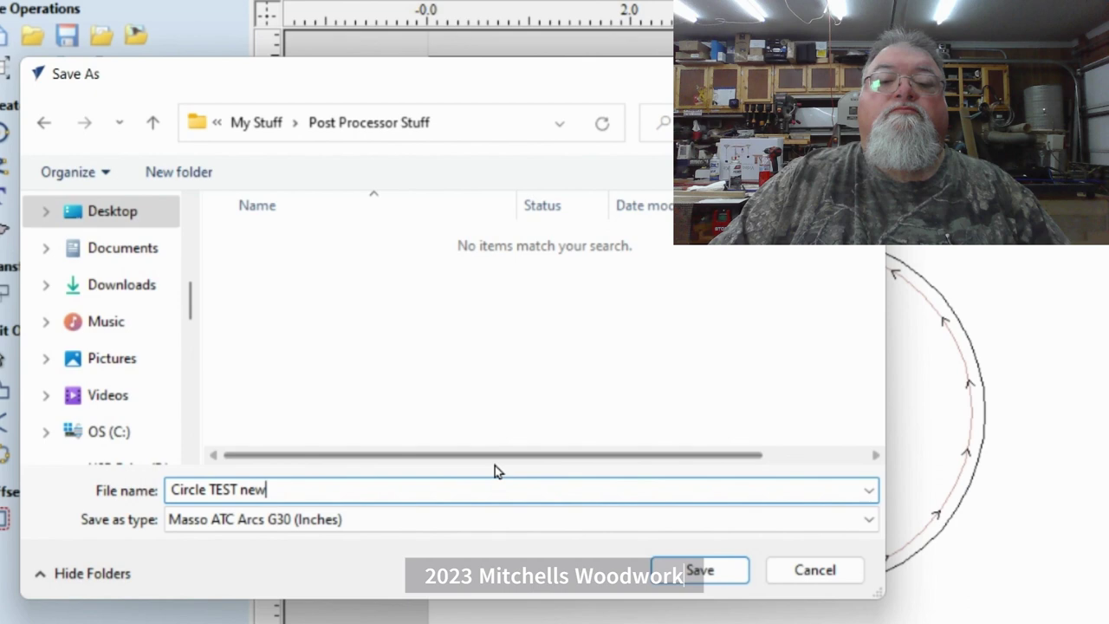
click(702, 571)
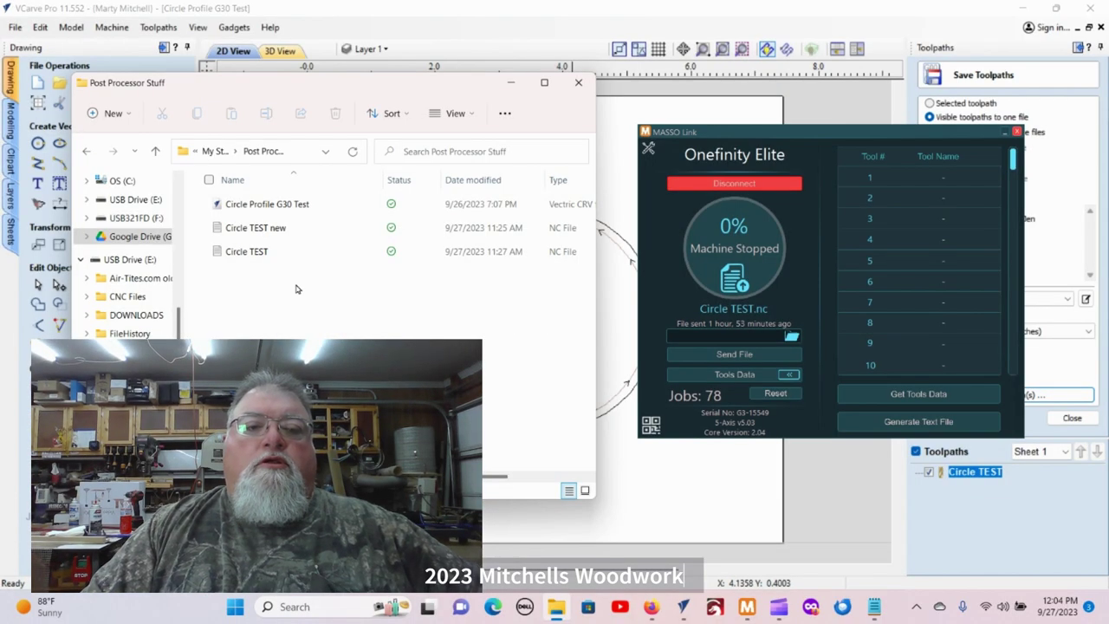
- Load the Circle TEST new file from the Post Processor Stuff folder into MASSO Link and send it to the Onefinity Elite
click(258, 228)
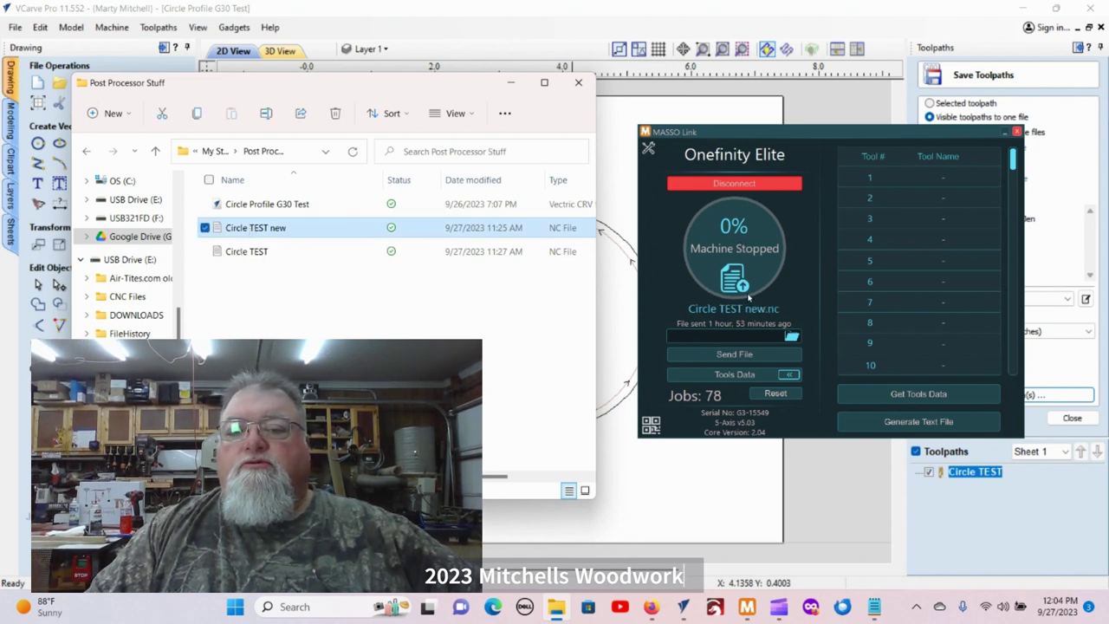
click(735, 355)
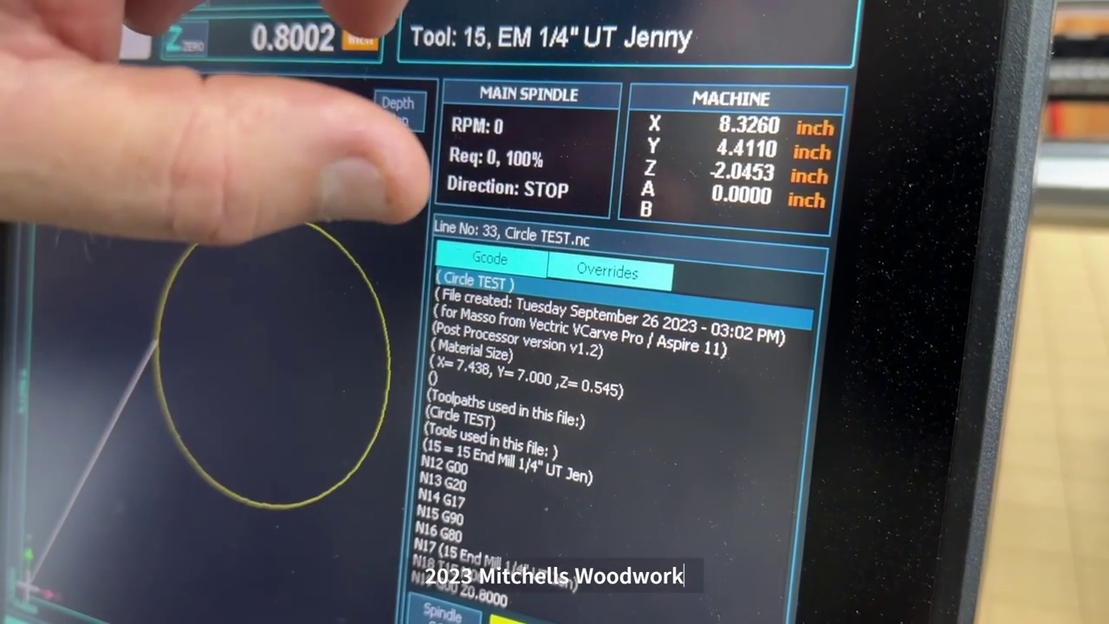
click(503, 234)
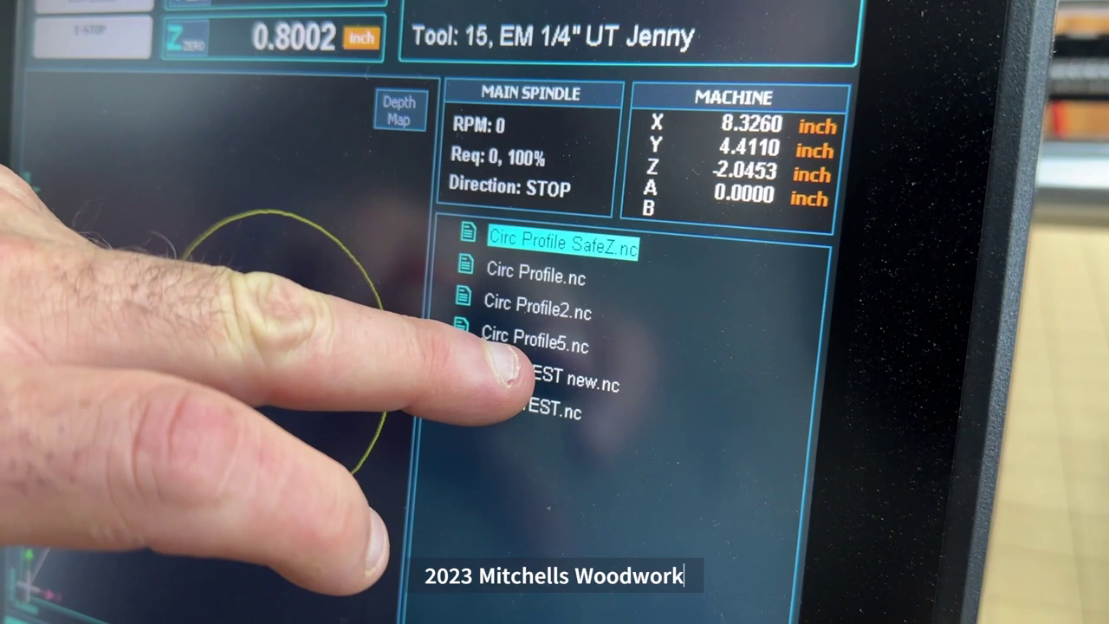
click(507, 377)
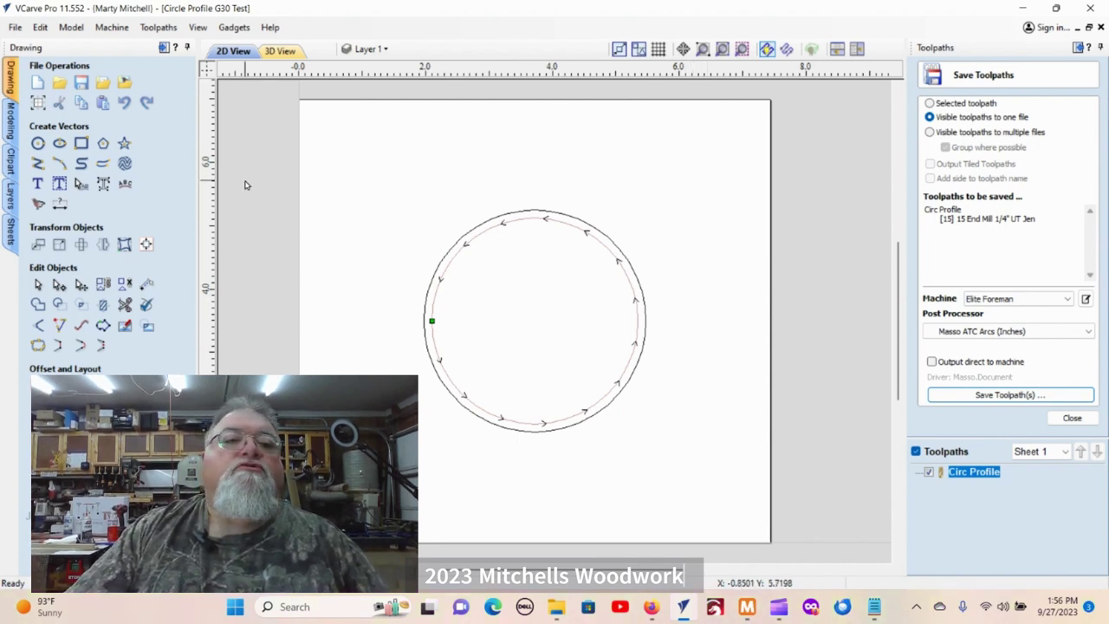
- Customize the stock Masso ATC Arcs (Inches) entry in VCarve Pro's Post-Processor Management, overwriting the existing custom copy
click(116, 30)
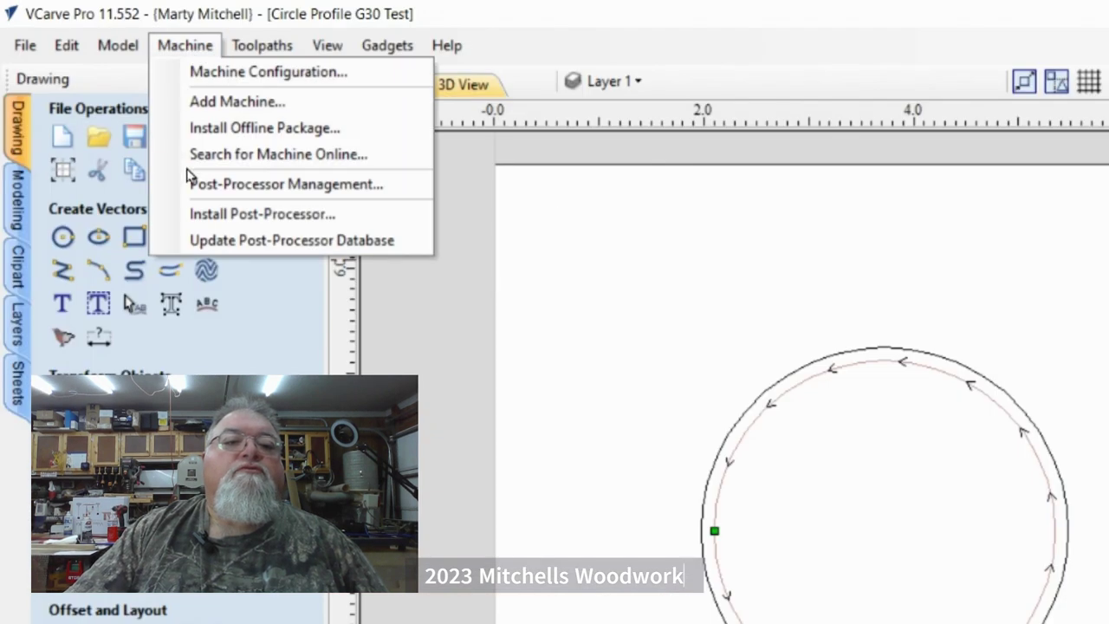
click(197, 187)
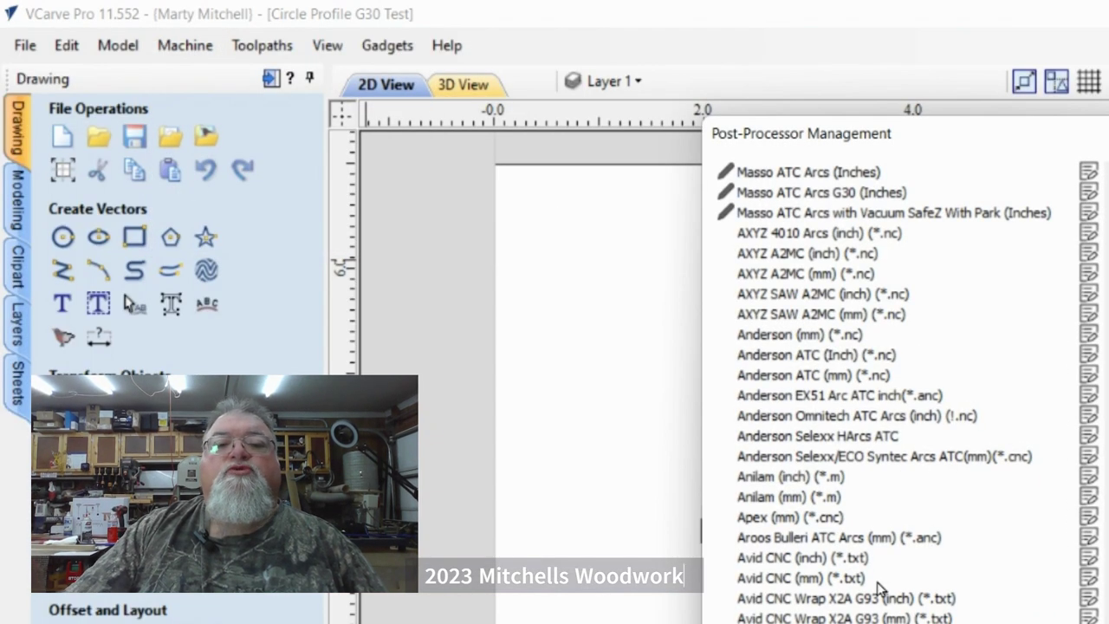
scroll(598, 252, down, 20)
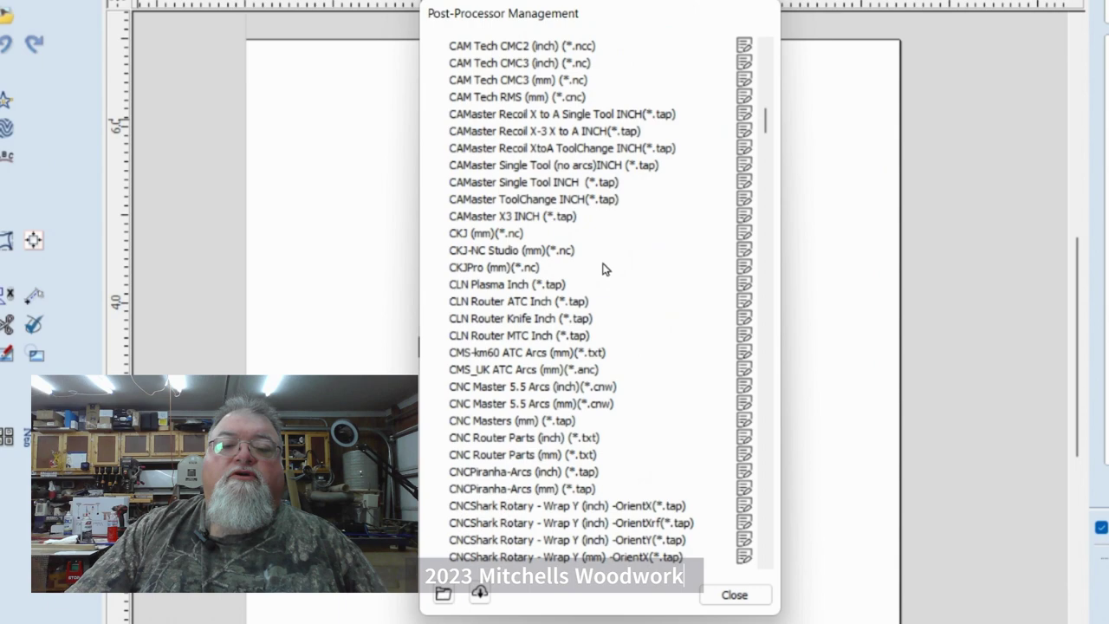
scroll(606, 275, down, 20)
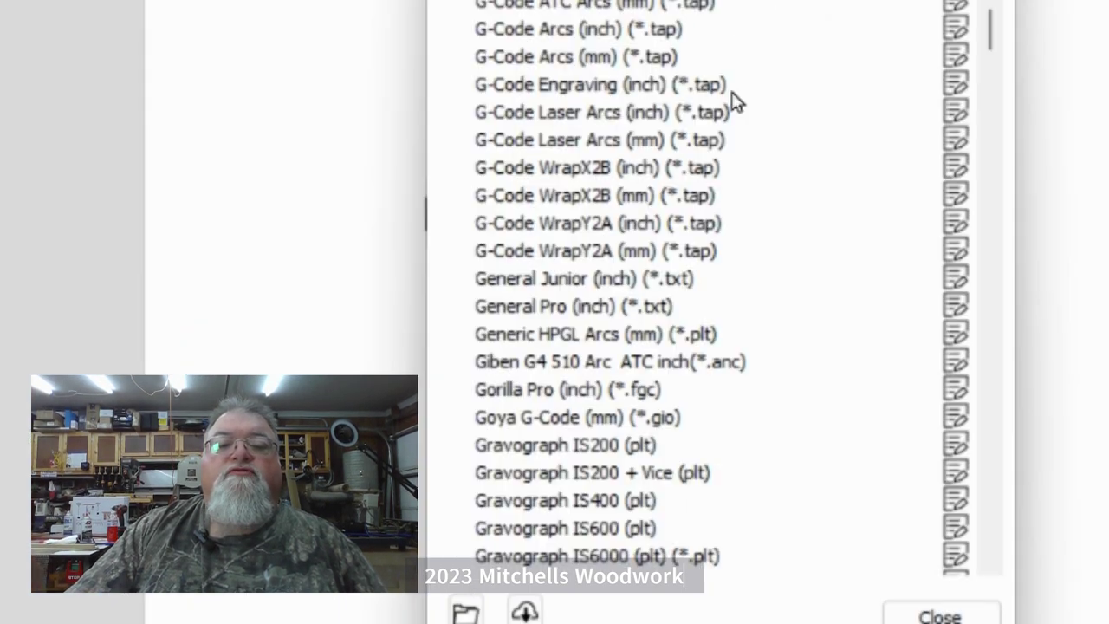
scroll(733, 103, down, 20)
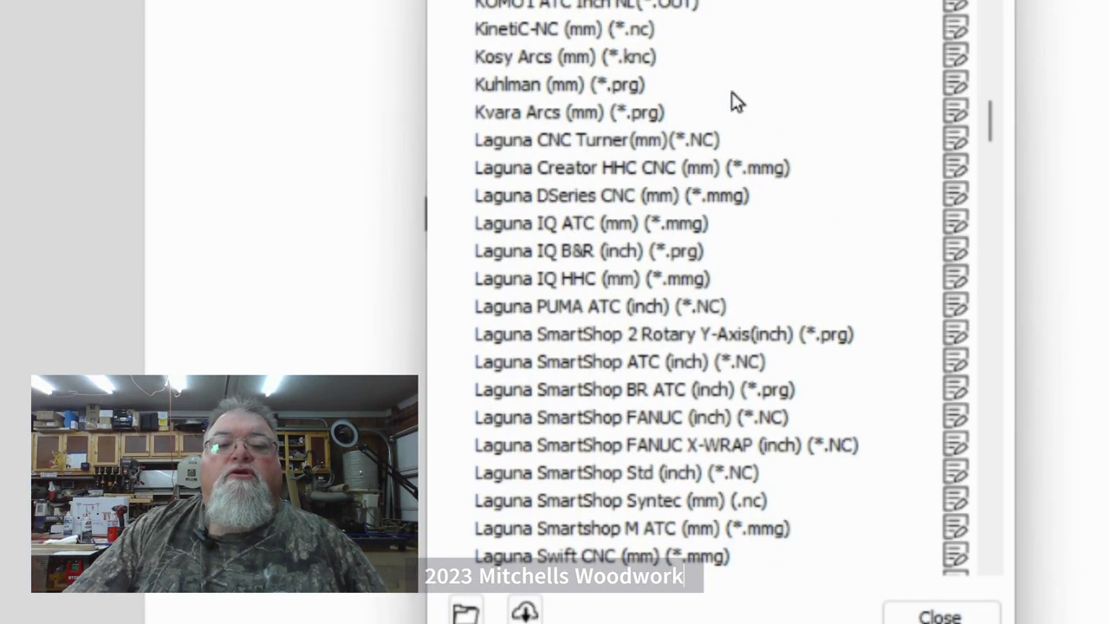
scroll(732, 102, down, 6)
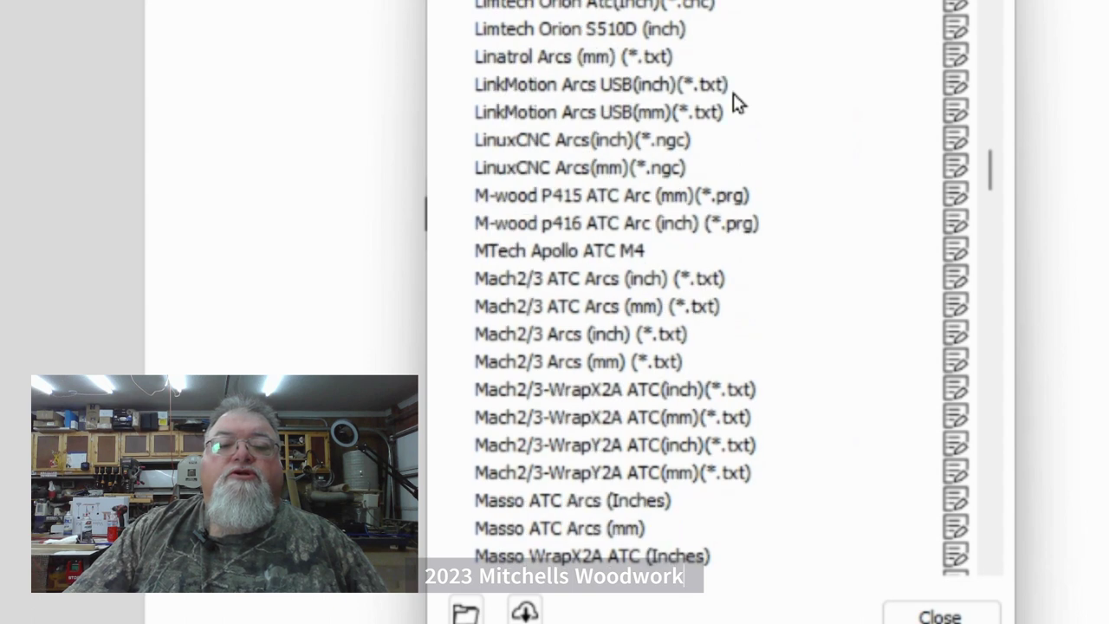
scroll(737, 111, down, 2)
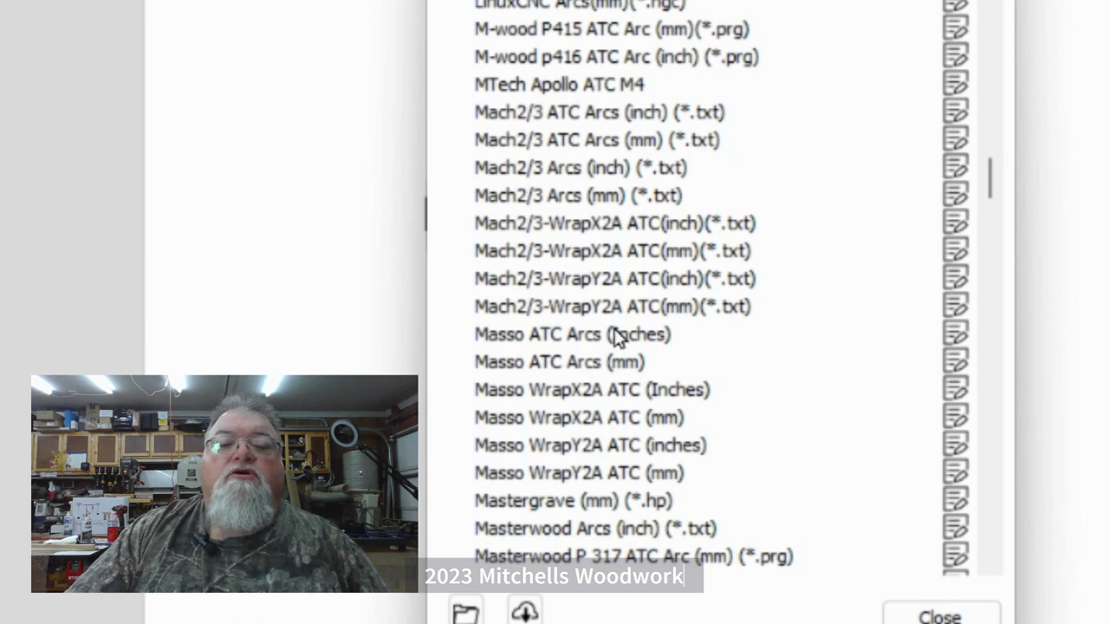
click(648, 341)
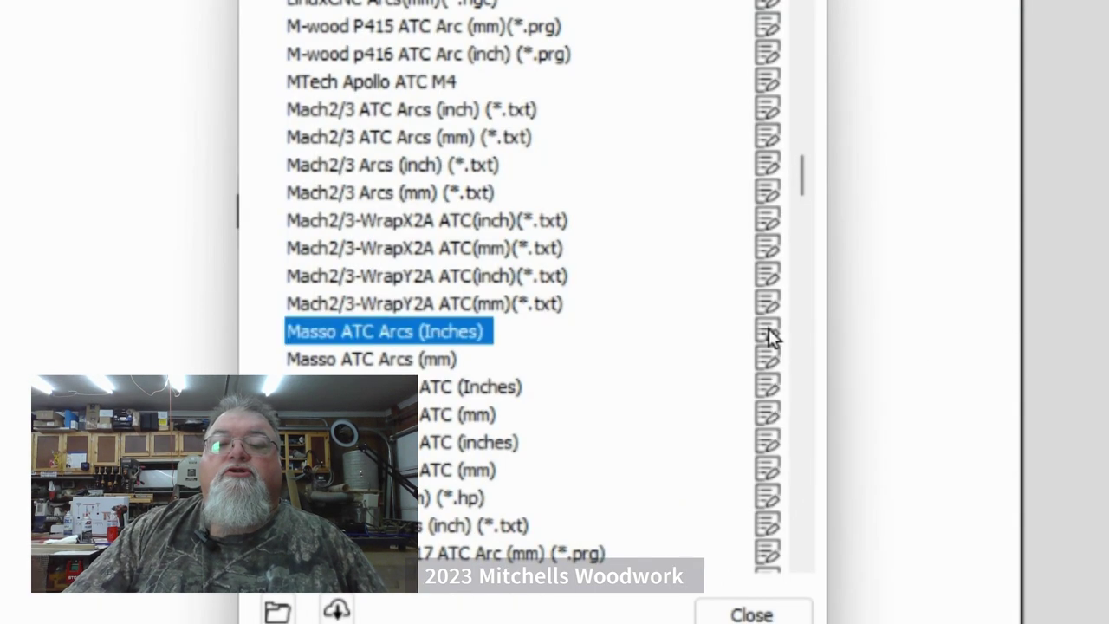
click(957, 338)
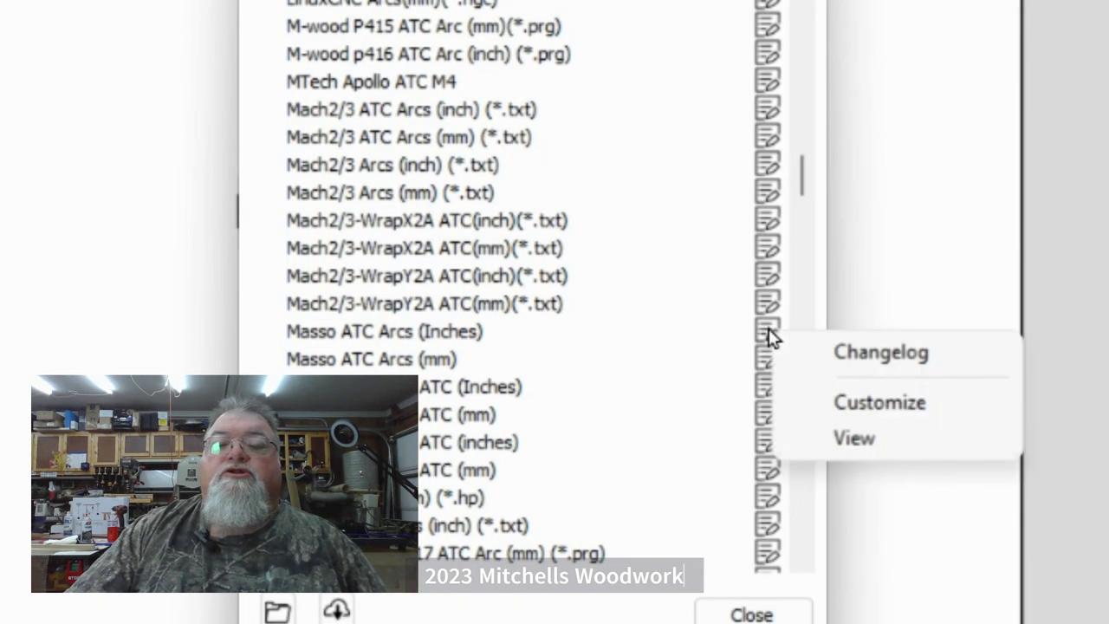
click(877, 419)
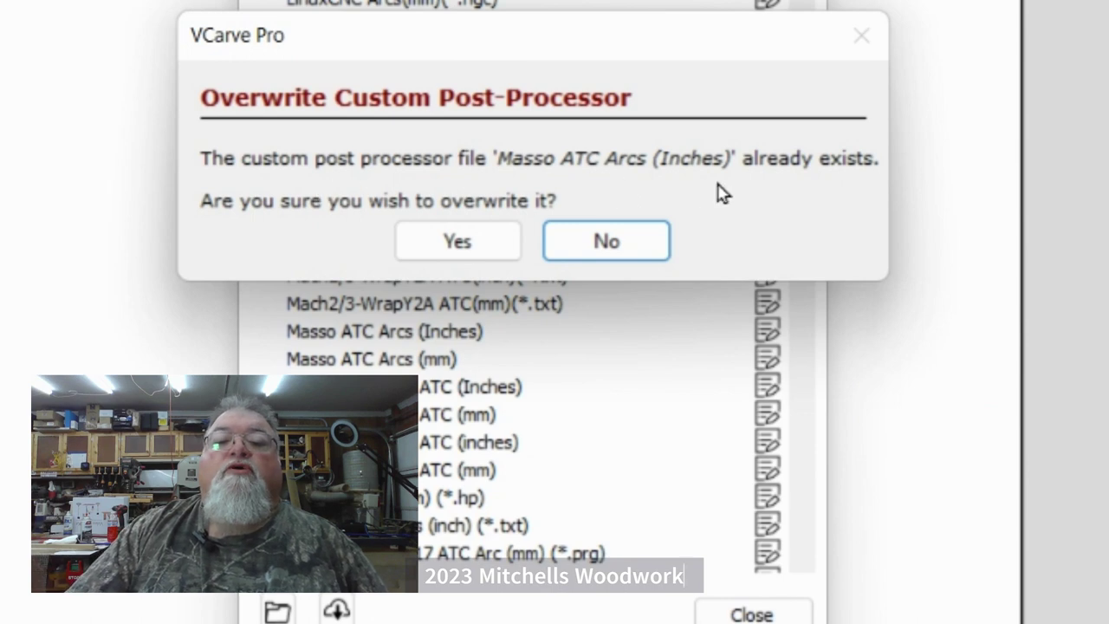
click(458, 243)
scroll(602, 195, up, 20)
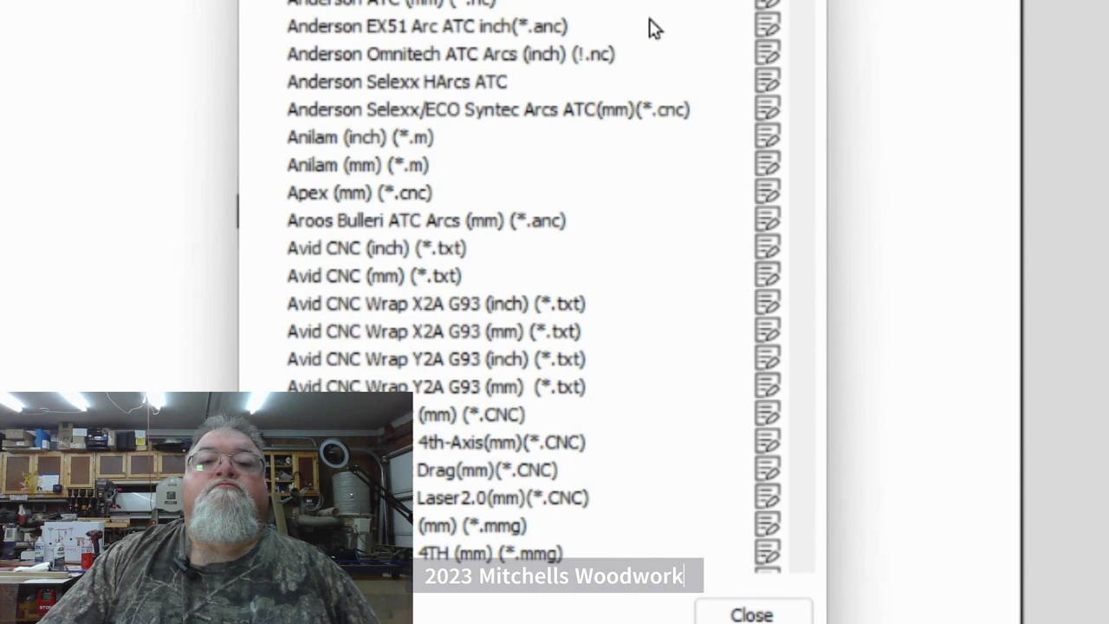
- Find the stock Masso ATC Arcs (Inches) entry in the Post-Processor Management list
scroll(655, 28, down, 6)
scroll(654, 28, down, 20)
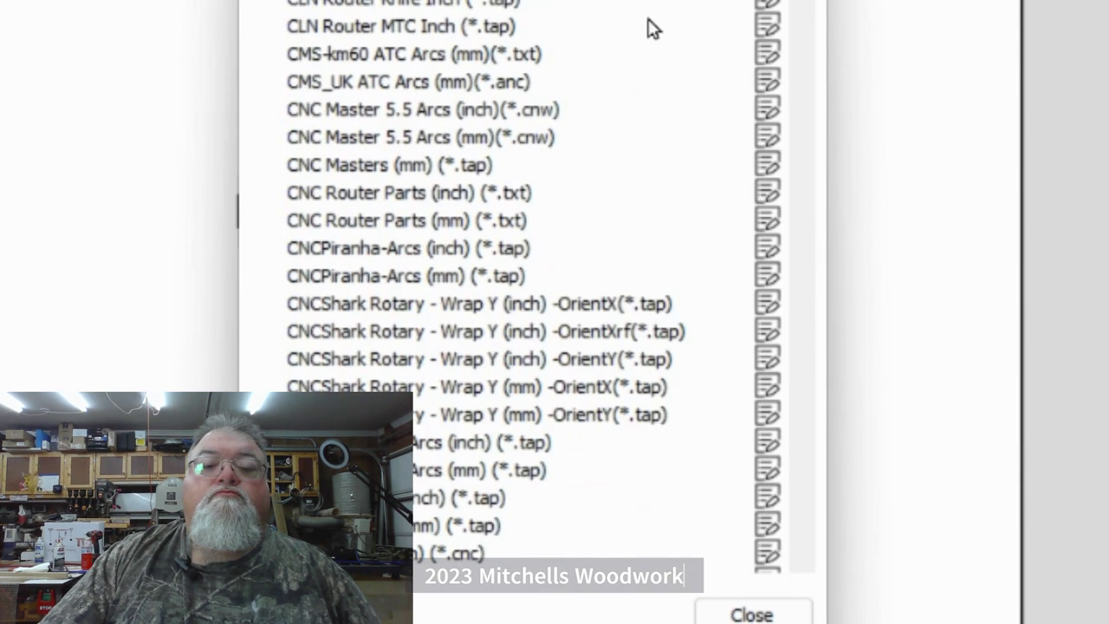
scroll(654, 27, down, 20)
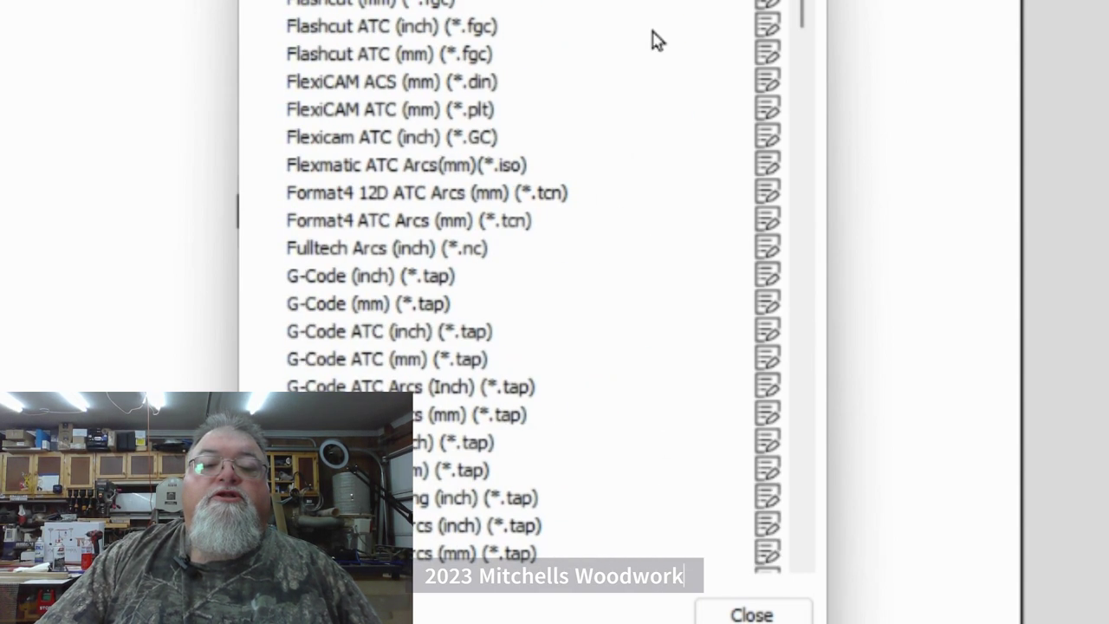
scroll(656, 41, down, 20)
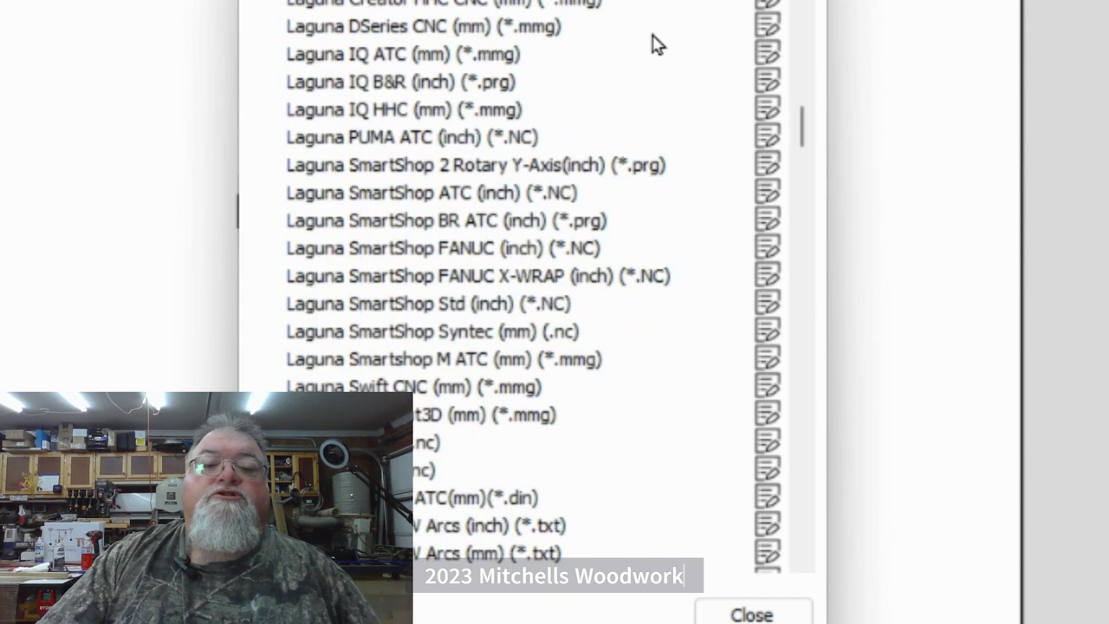
scroll(657, 48, up, 2)
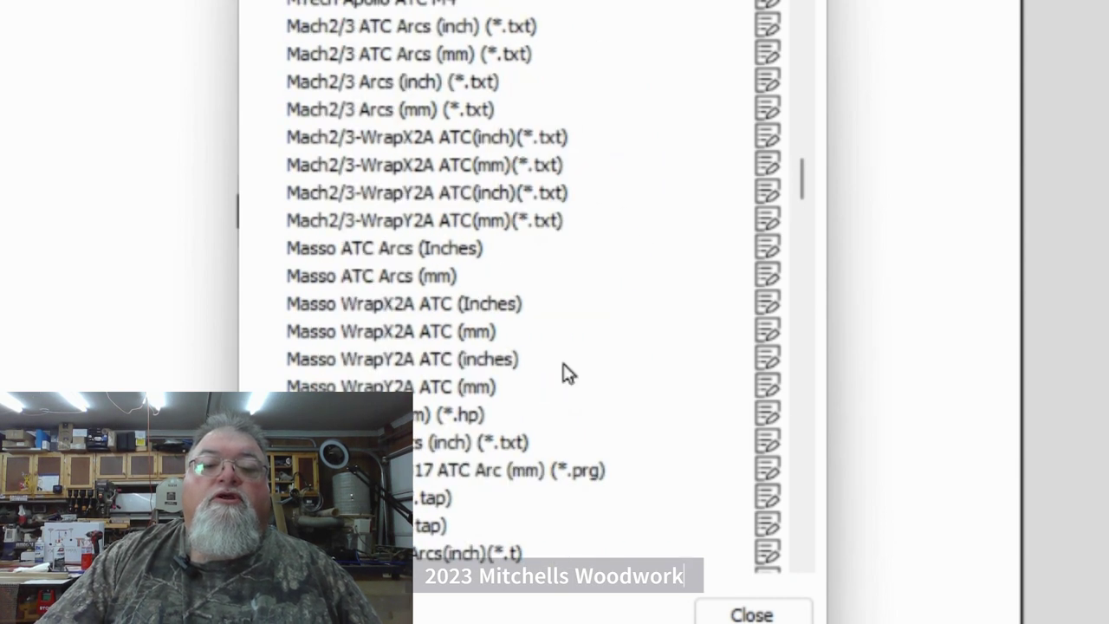
click(390, 253)
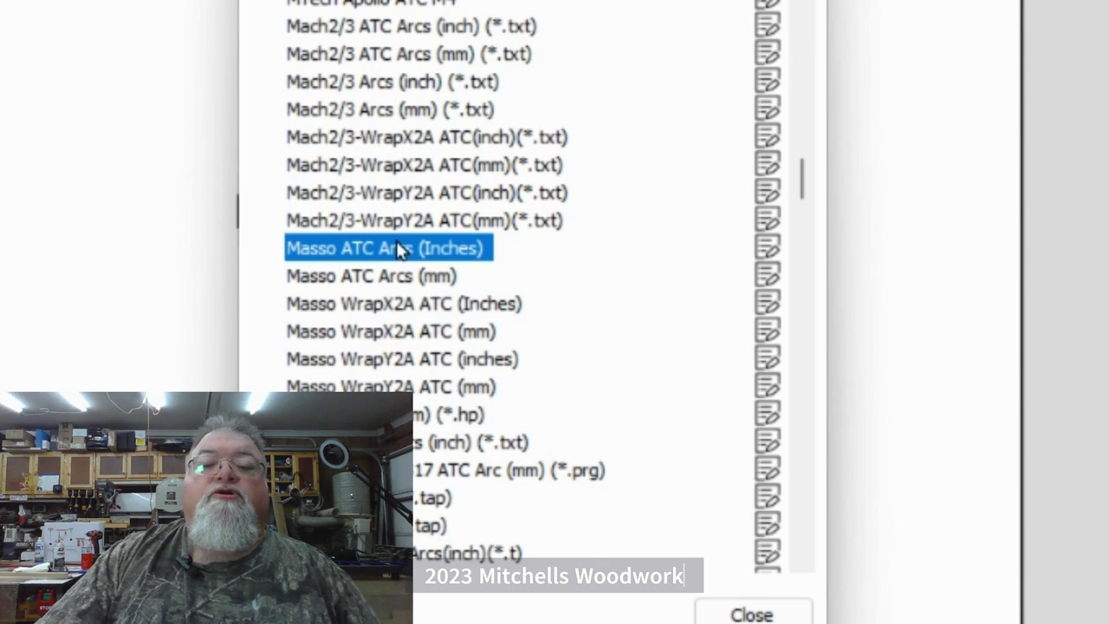
- Open the customized Masso ATC Arcs (Inches) post-processor file in Notepad from its My_PostP folder location
scroll(805, 161, up, 15)
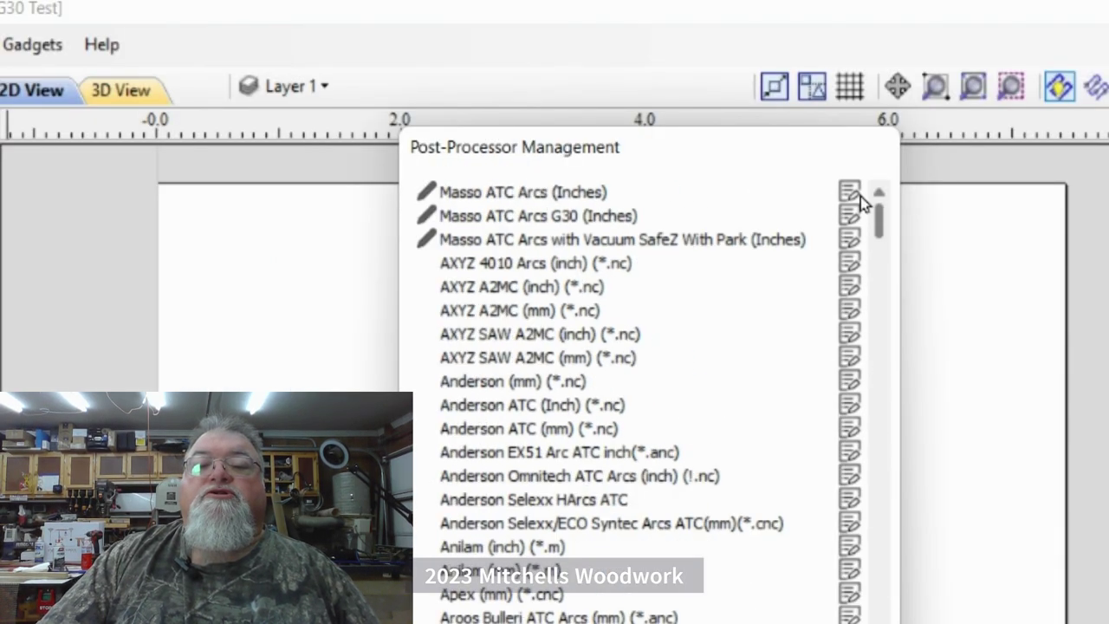
click(550, 196)
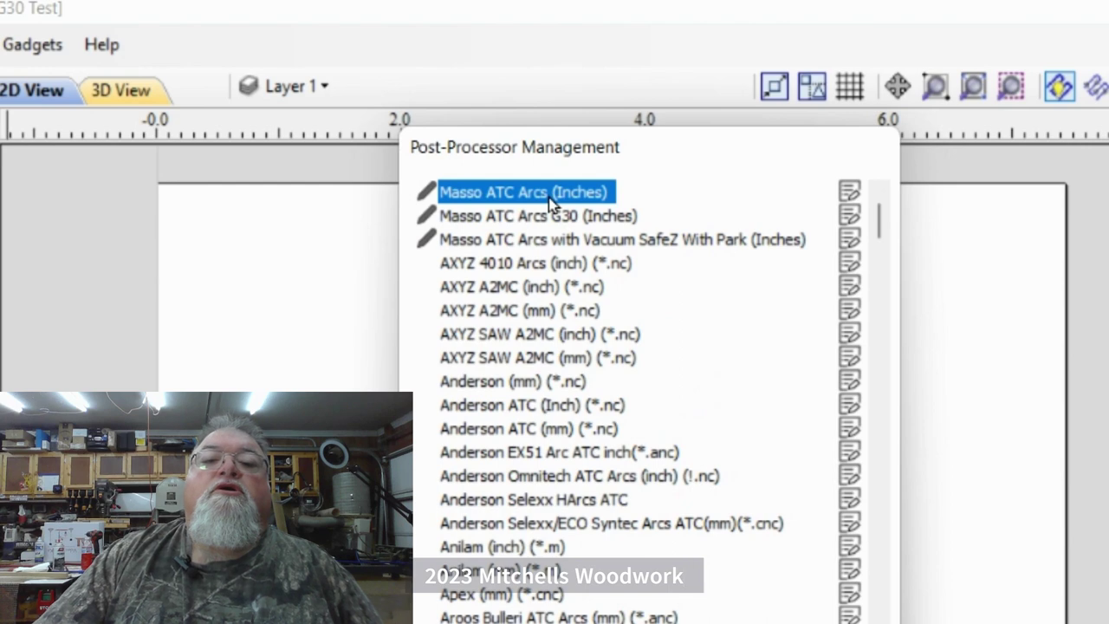
right_click(865, 191)
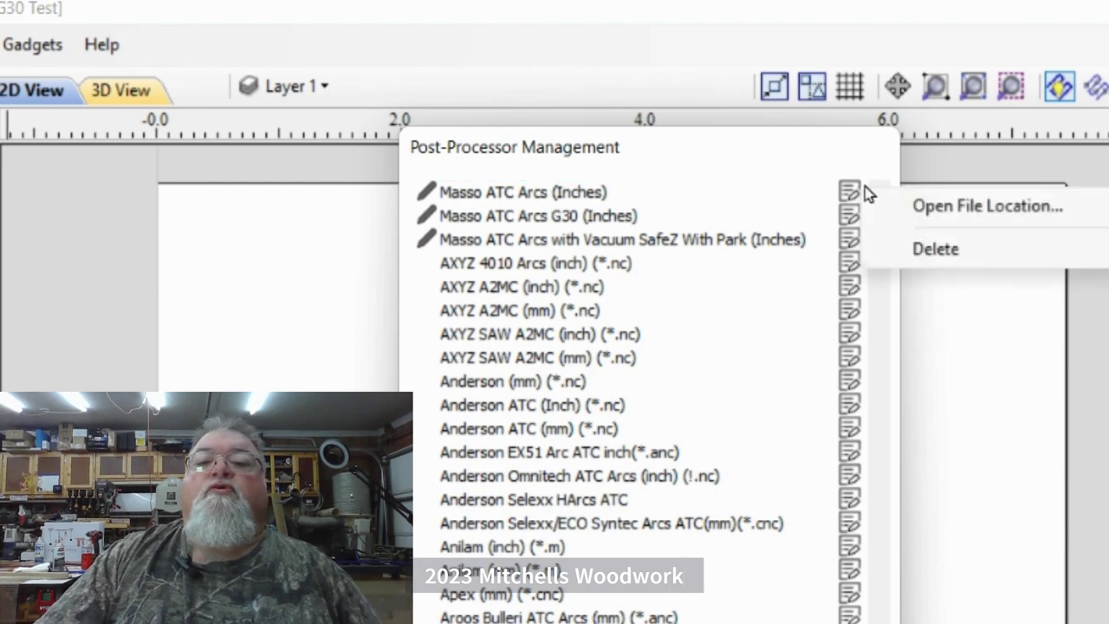
click(943, 208)
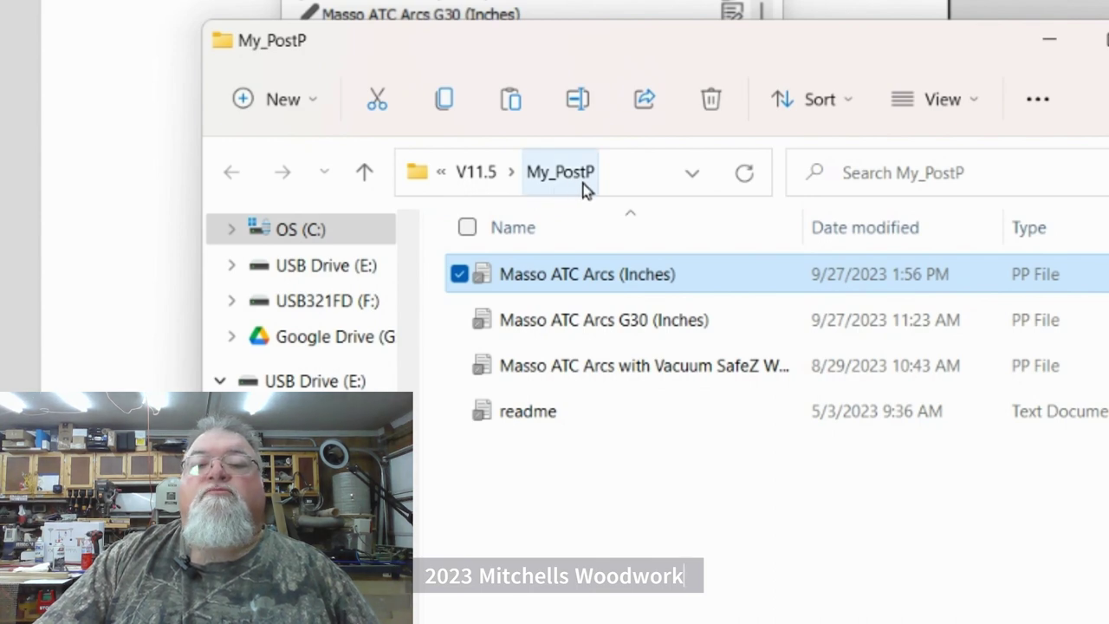
double_click(629, 283)
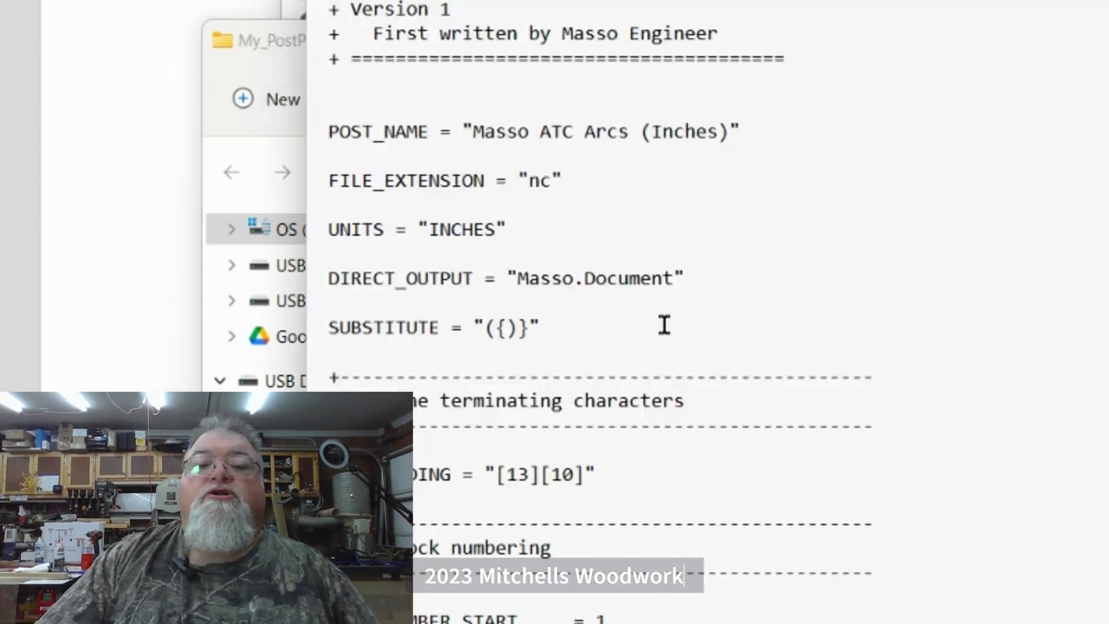
- Add the line "[N] M08" directly below the "[N] [S] M03" line, before the toolpath name line
scroll(777, 276, down, 20)
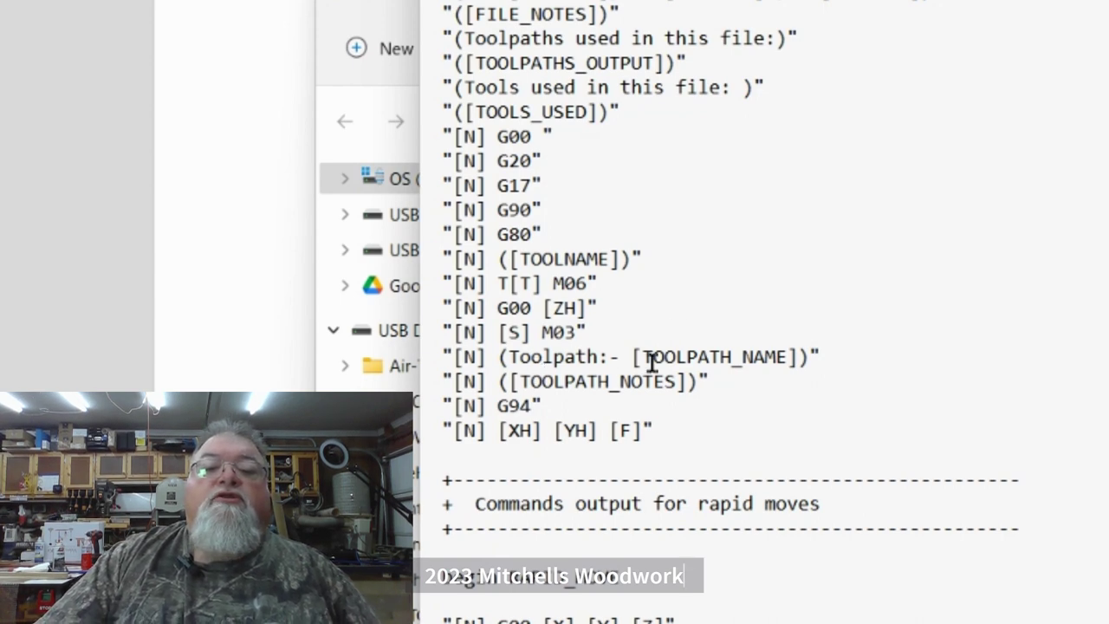
key(Return)
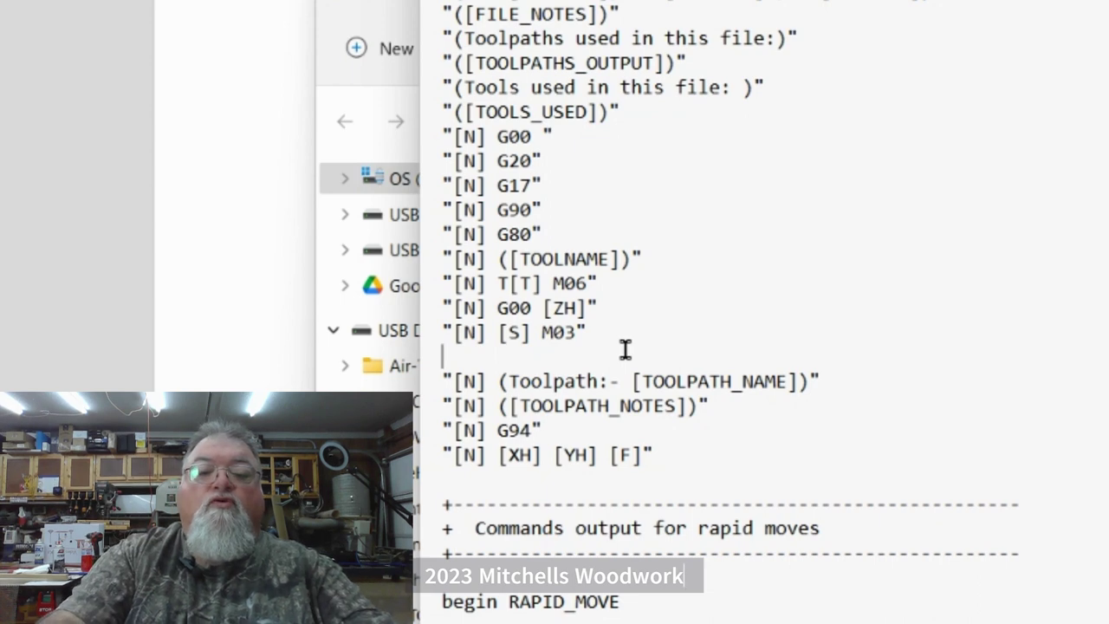
text(")
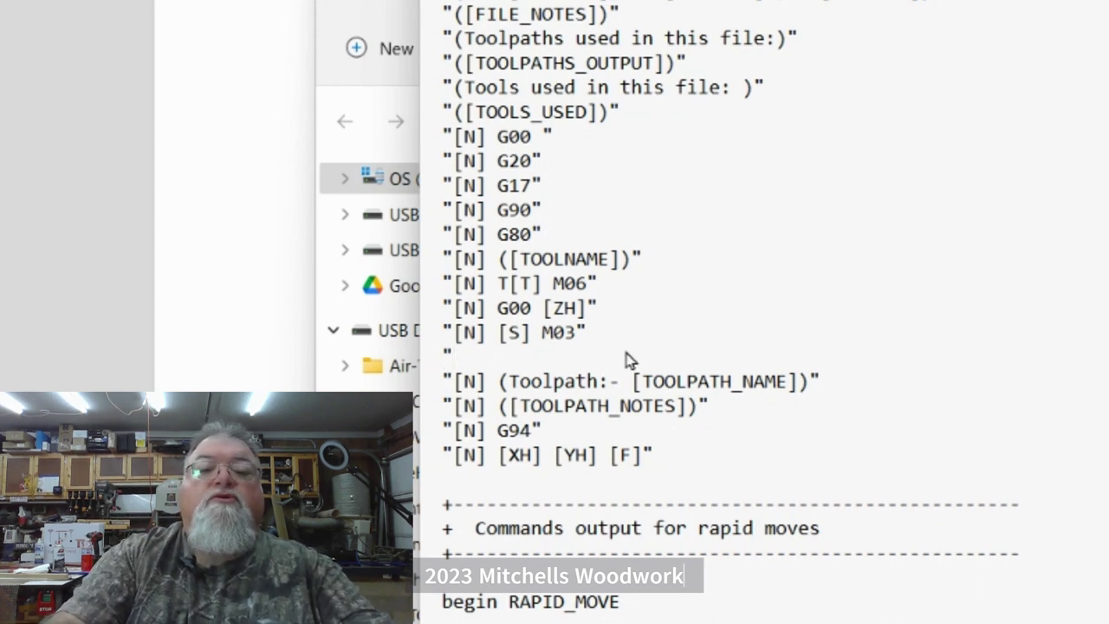
text([)
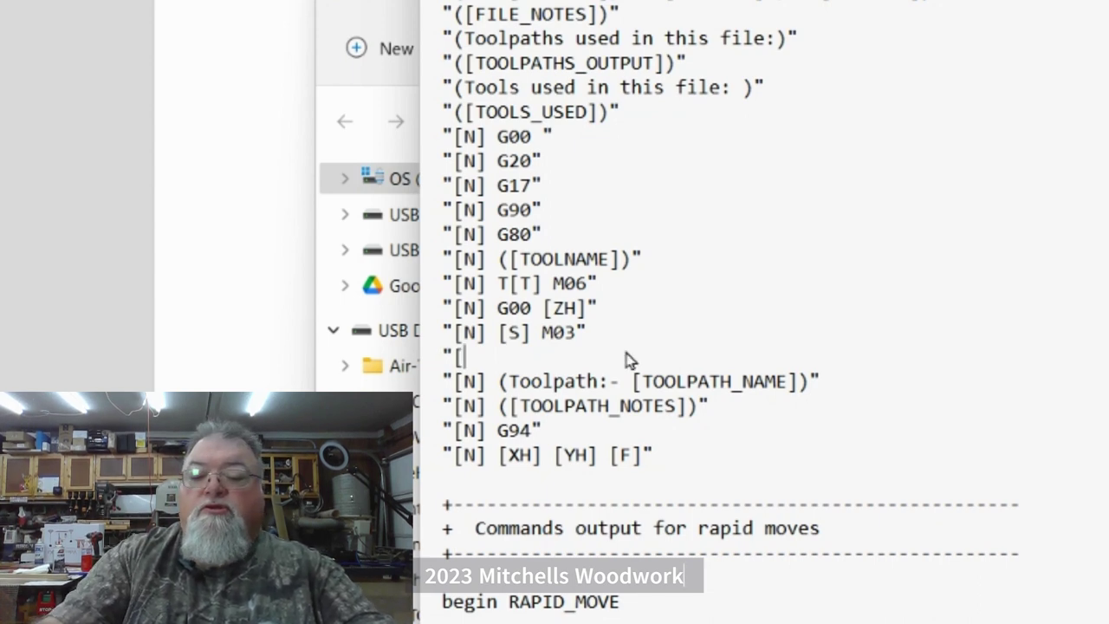
text(N)
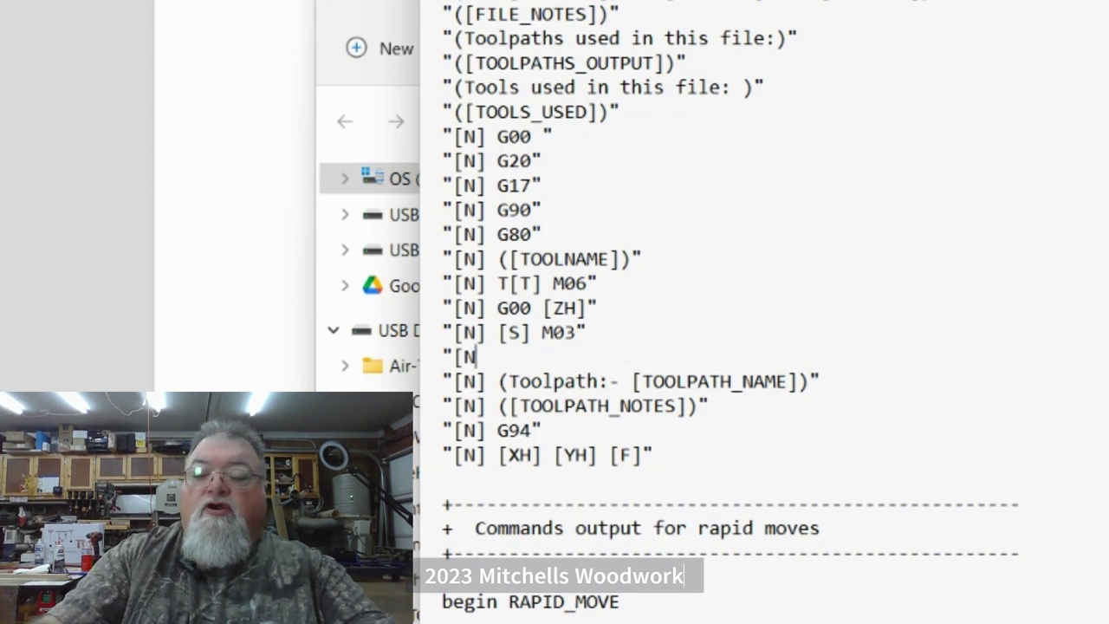
text(] M)
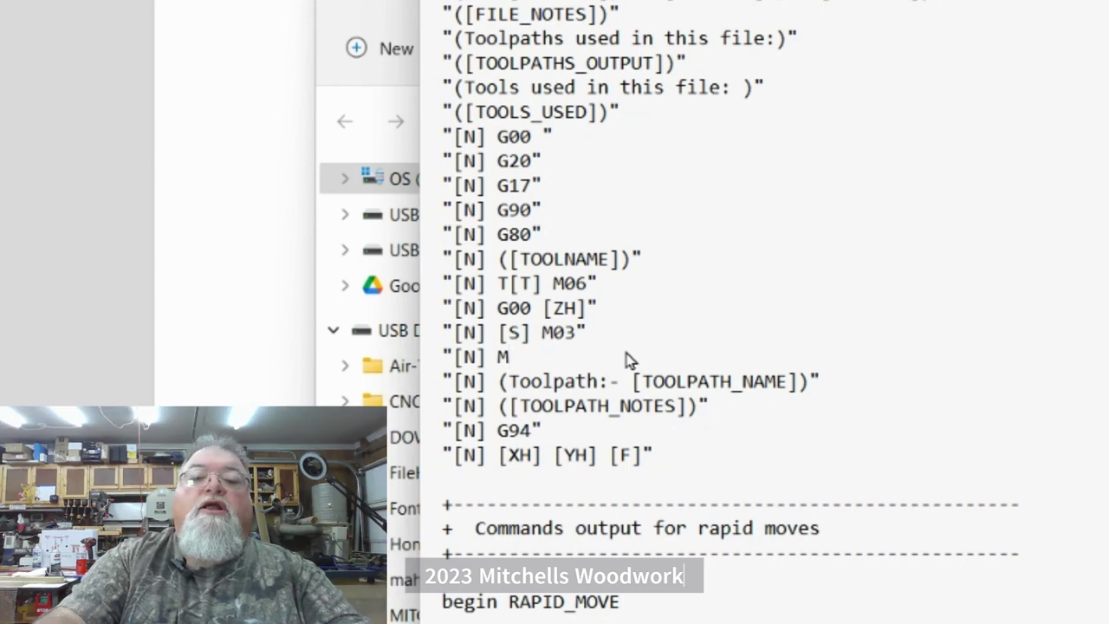
text(08)
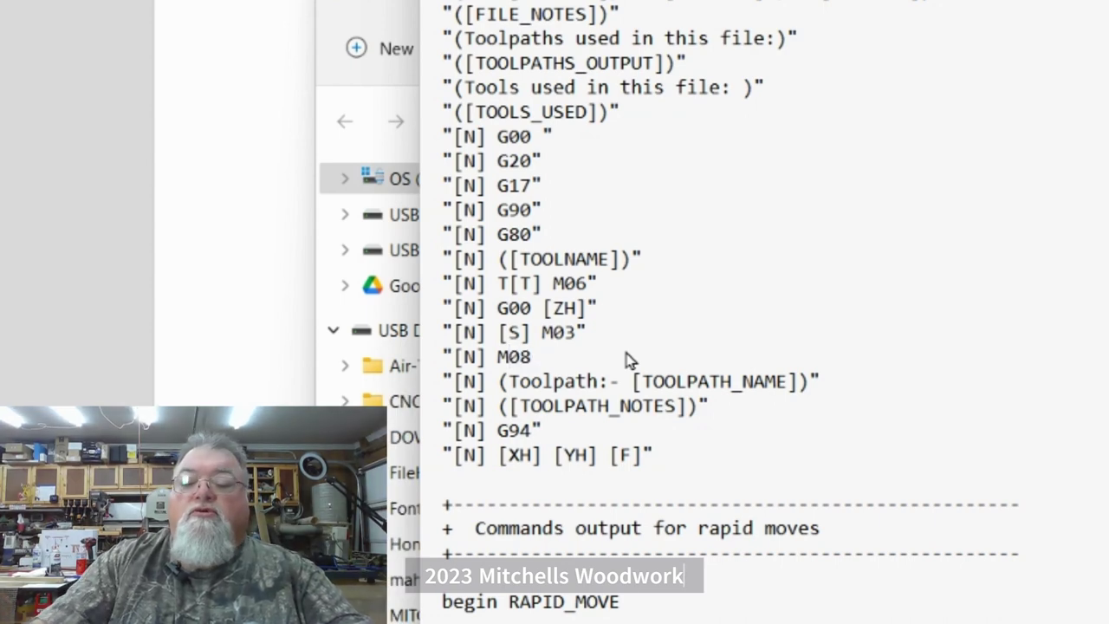
text(")
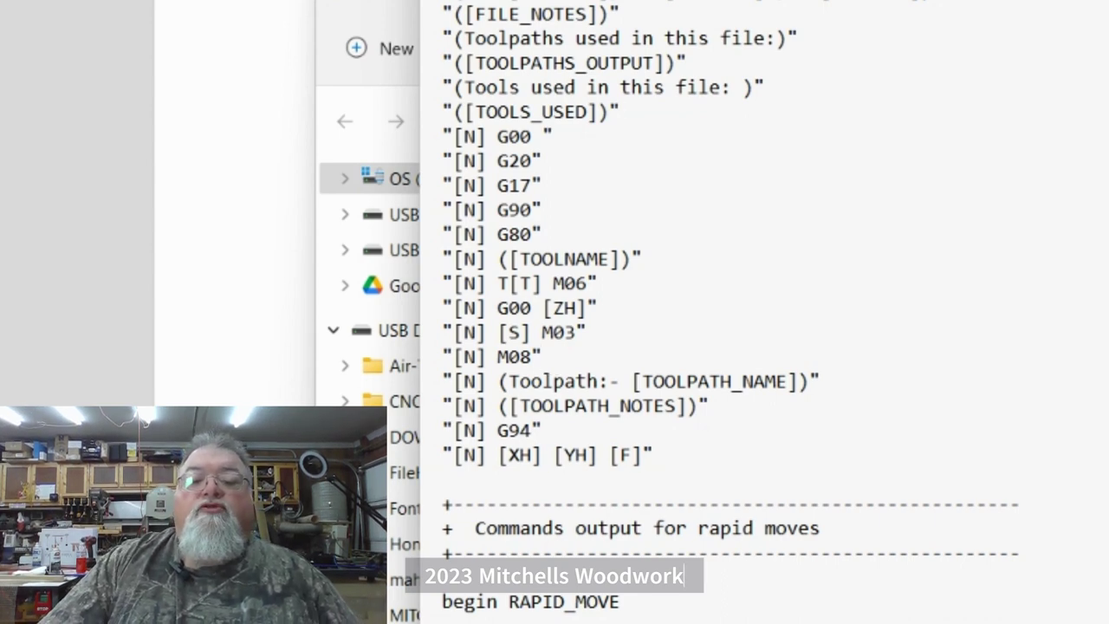
click(447, 2)
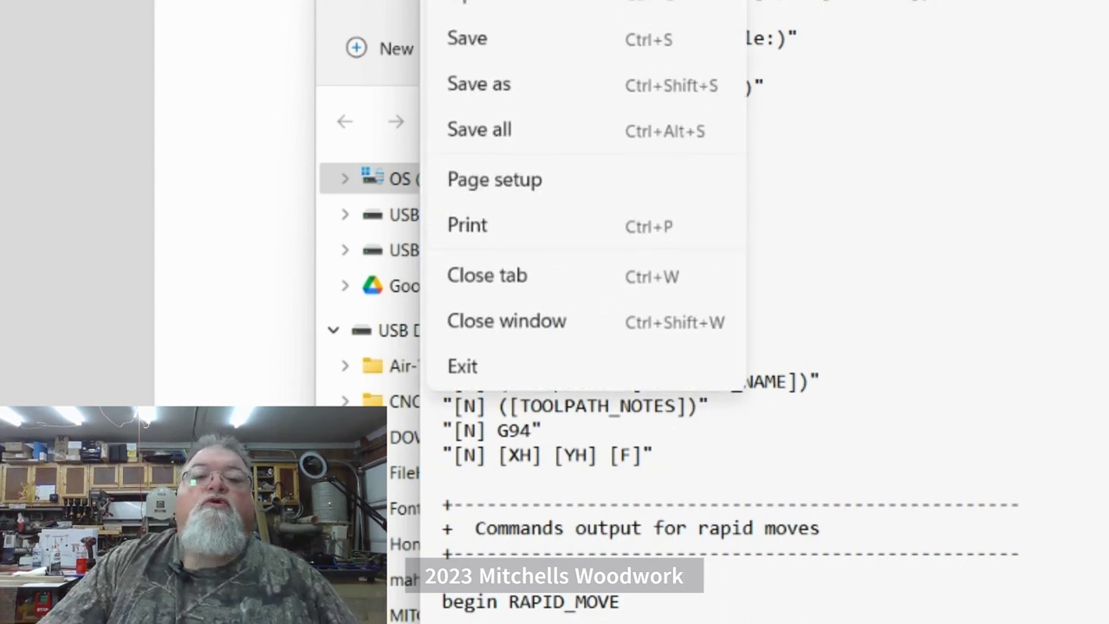
click(479, 84)
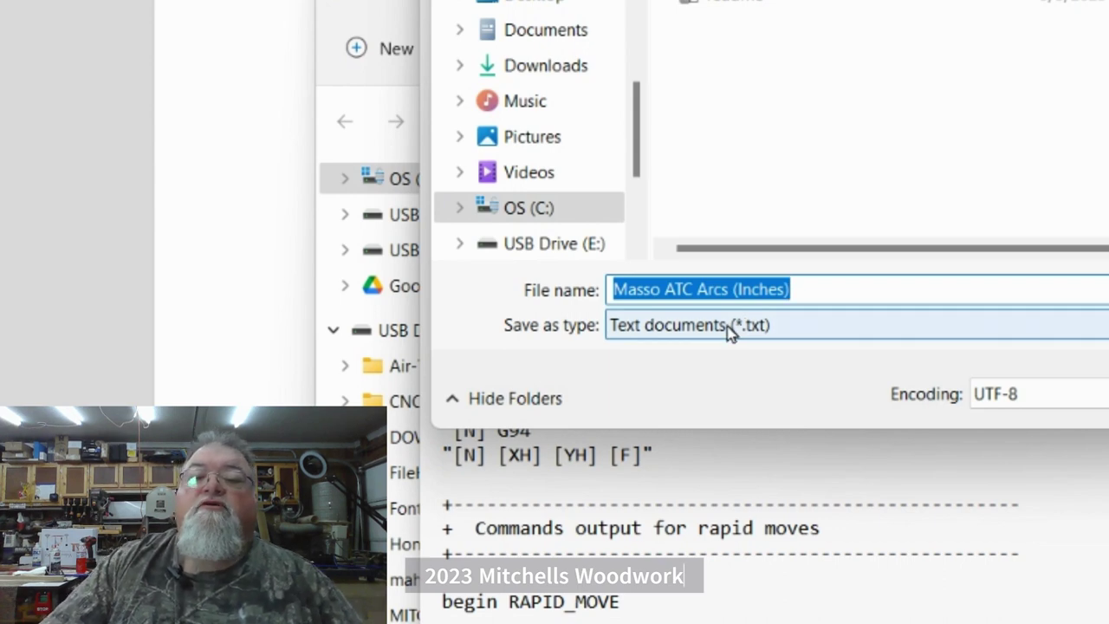
key(Return)
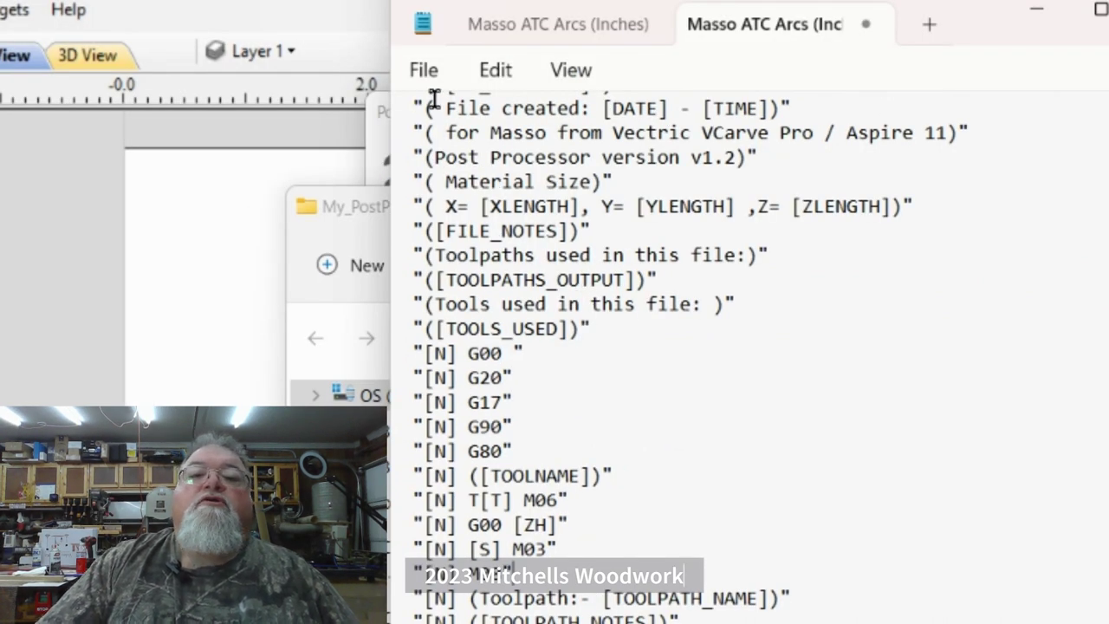
- Save the edited post-processor over the existing file and check its modified date in the My_PostP folder
click(424, 74)
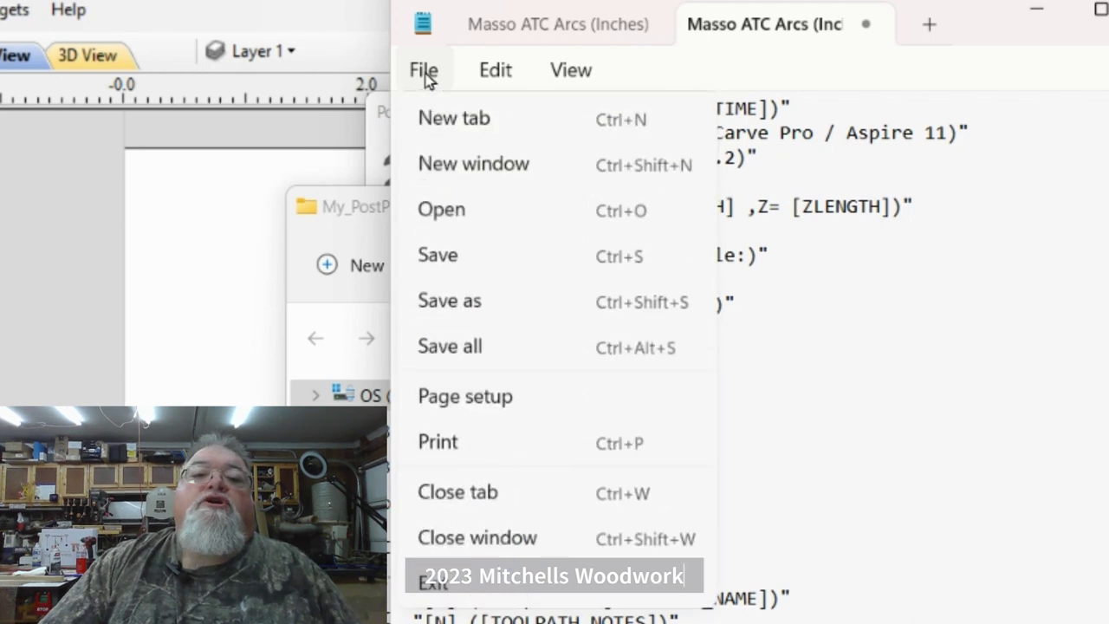
click(436, 253)
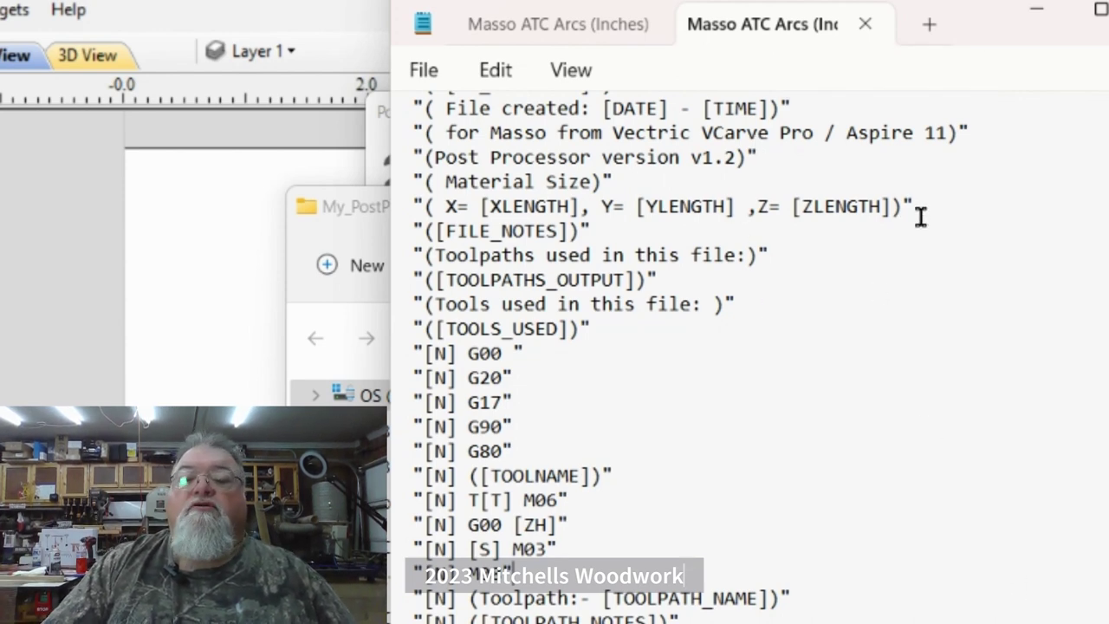
click(1045, 18)
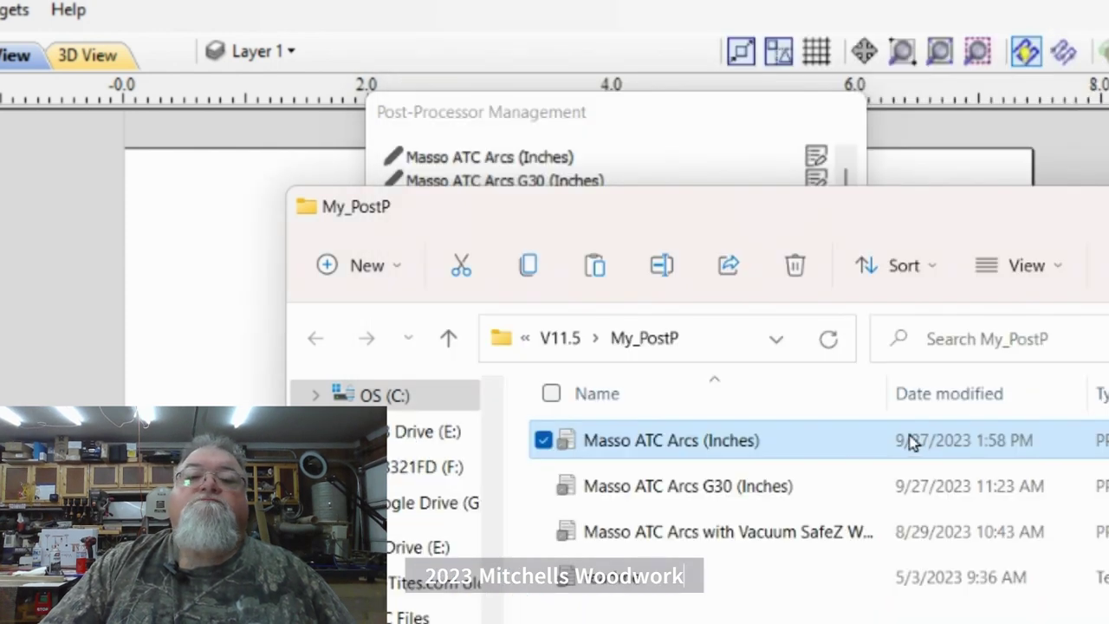
mouse_move(980, 446)
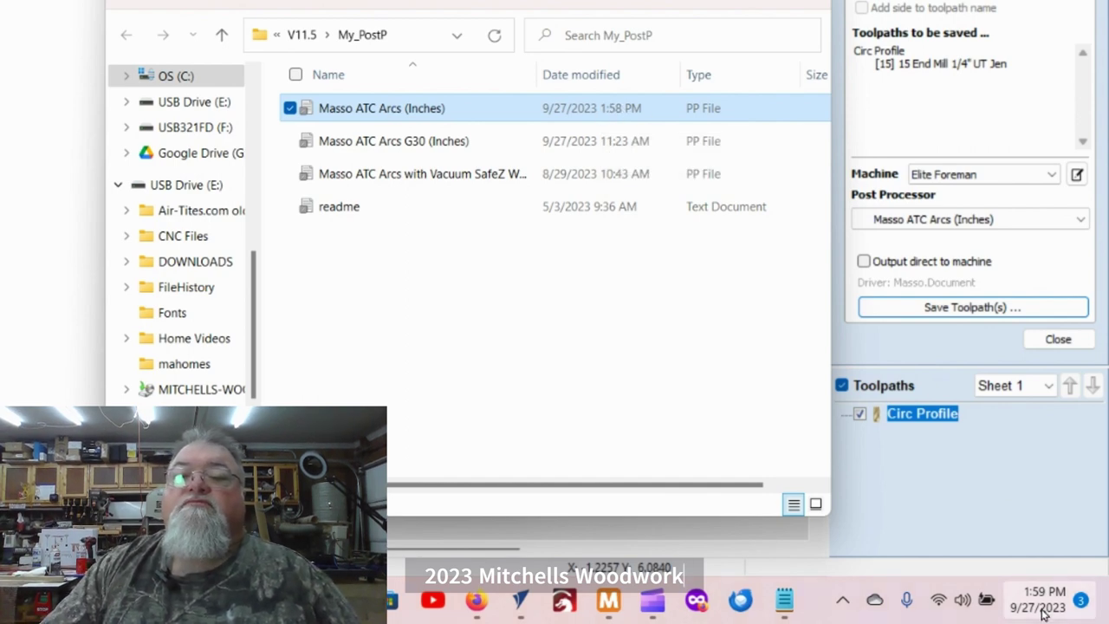
mouse_move(1049, 600)
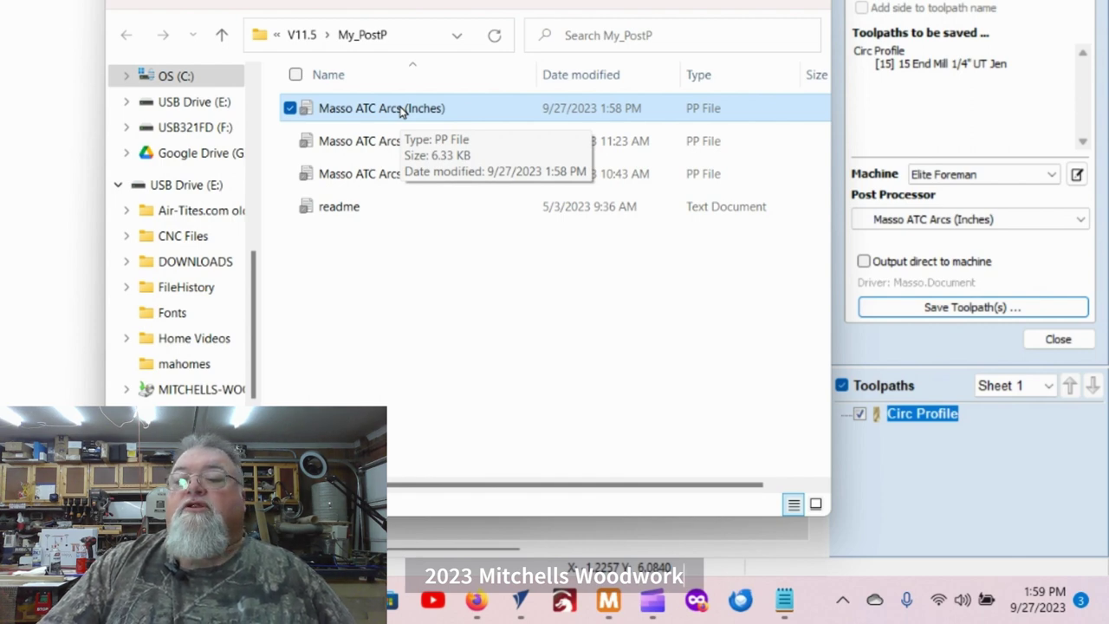
- Return to VCarve Pro, close Post-Processor Management and reopen the toolpath saving options for Circ Profile
click(923, 344)
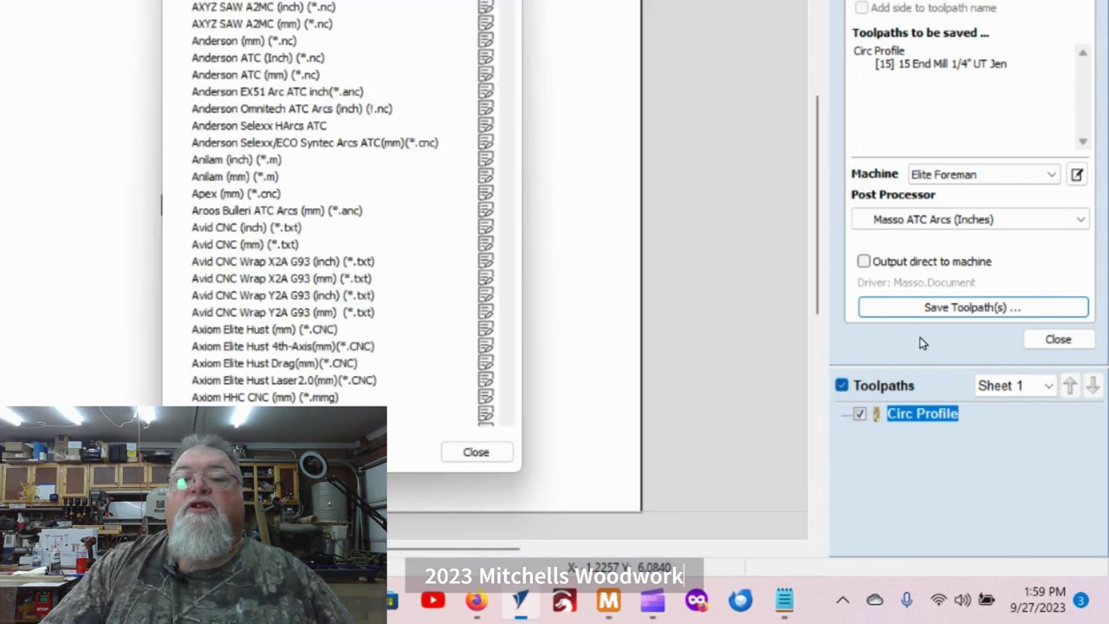
click(476, 451)
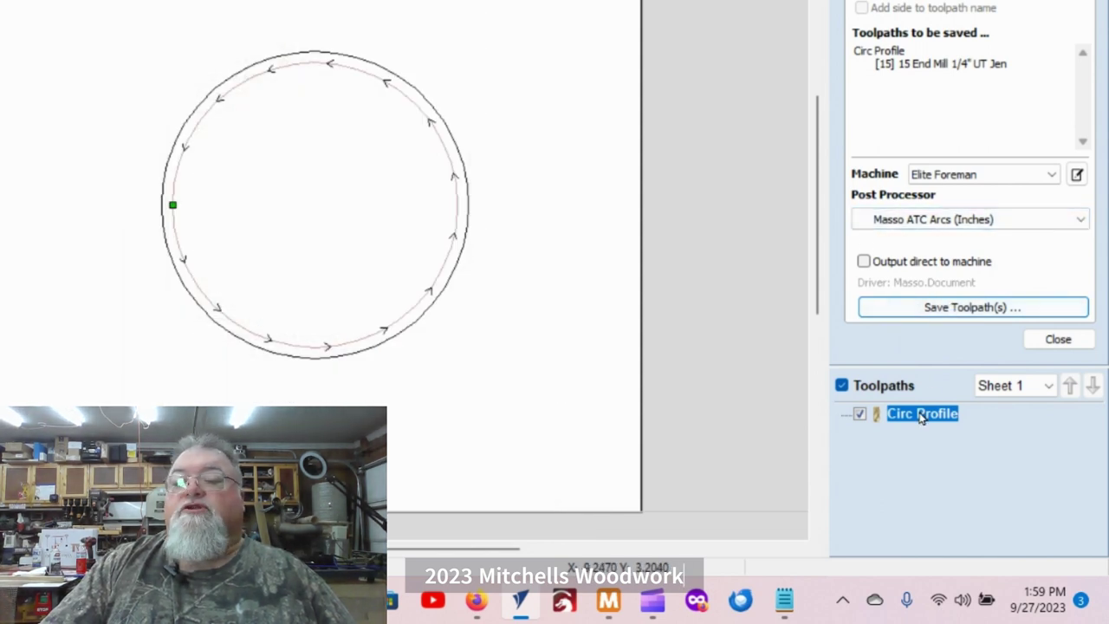
click(1058, 341)
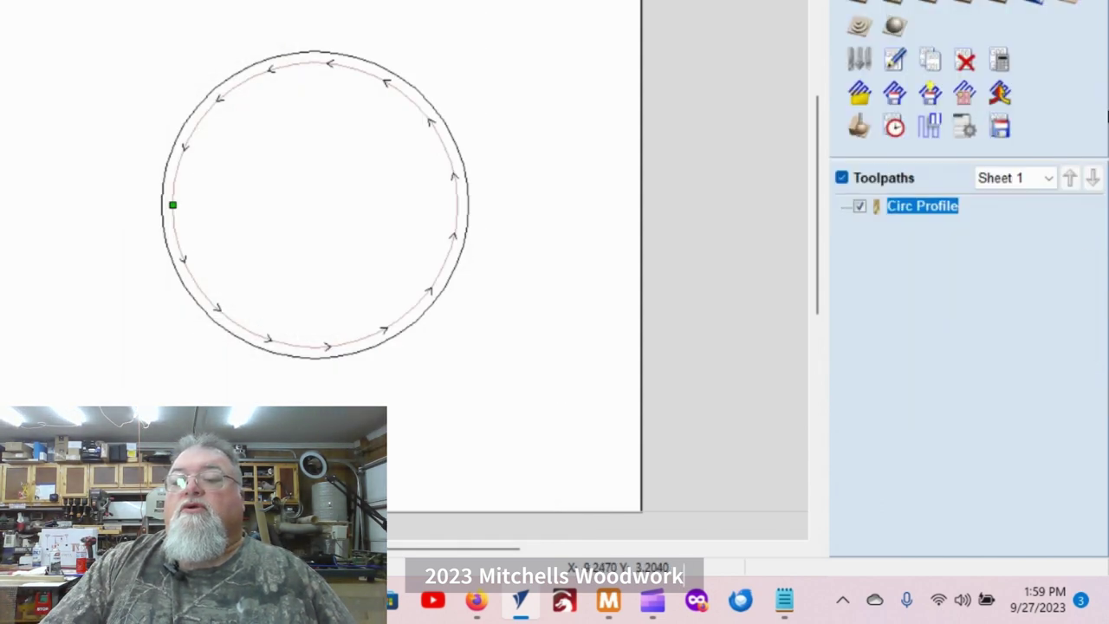
click(1005, 128)
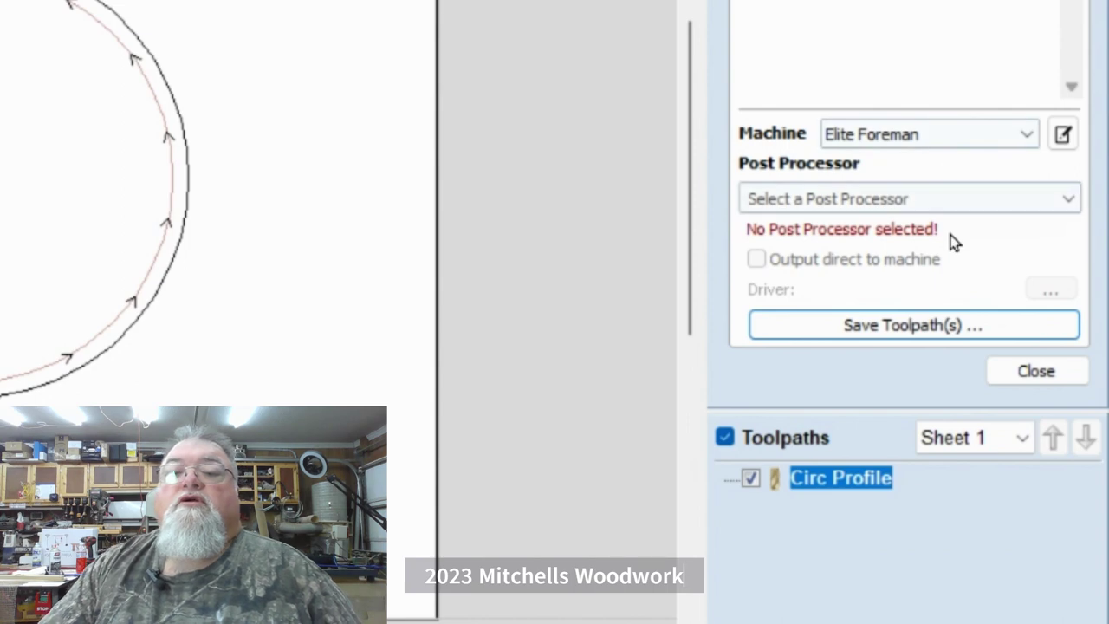
- Select the customized Masso ATC Arcs (Inches) version as the post-processor for the Elite Foreman machine
click(845, 203)
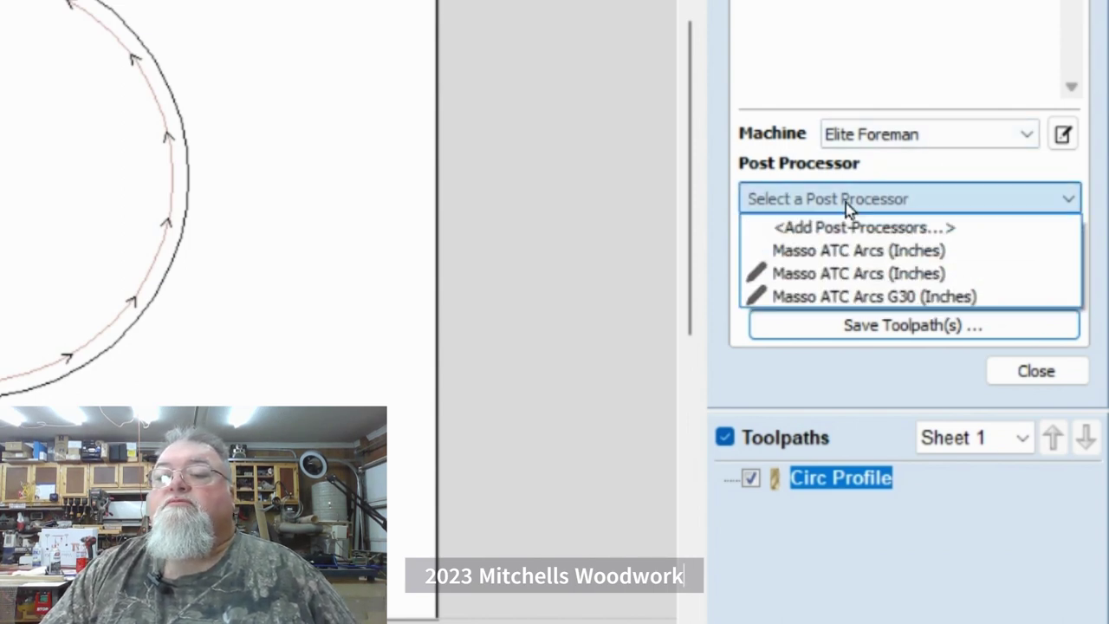
click(817, 245)
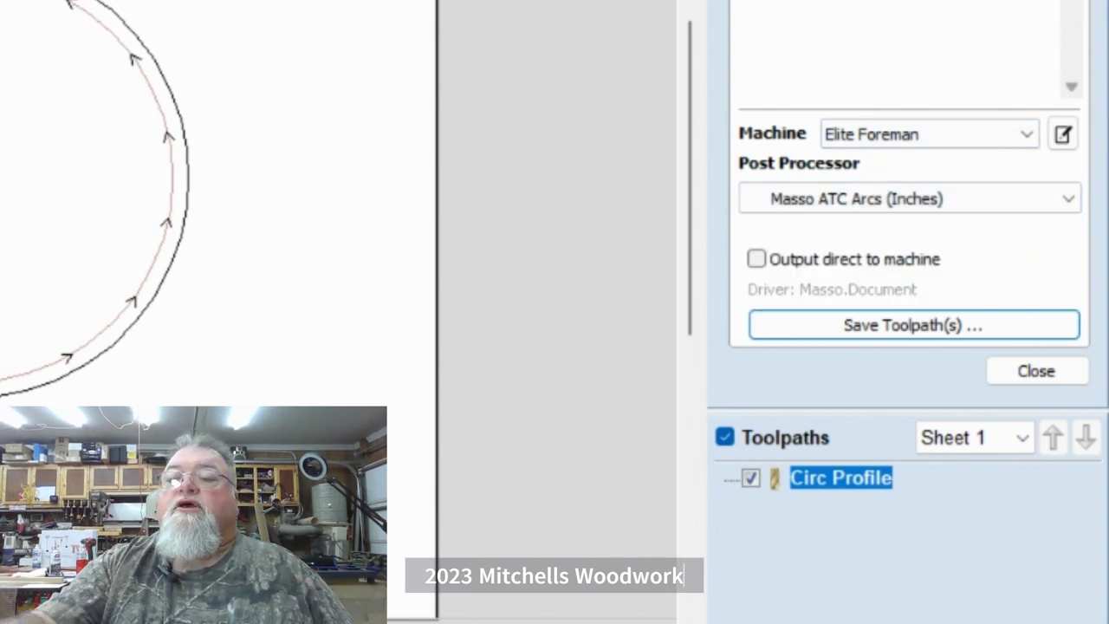
click(958, 208)
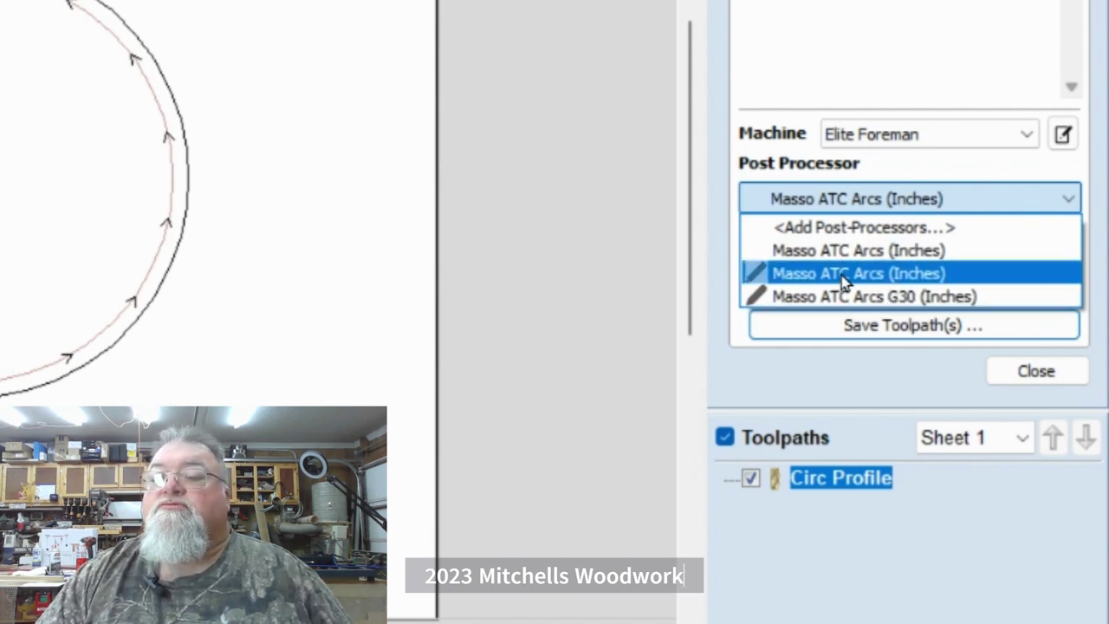
click(842, 275)
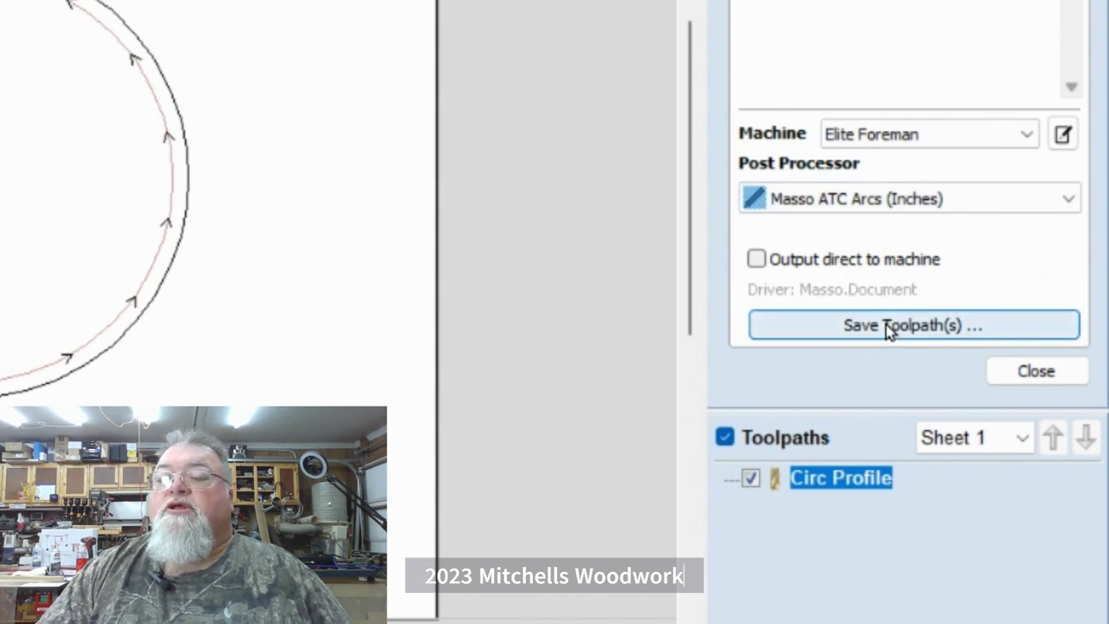